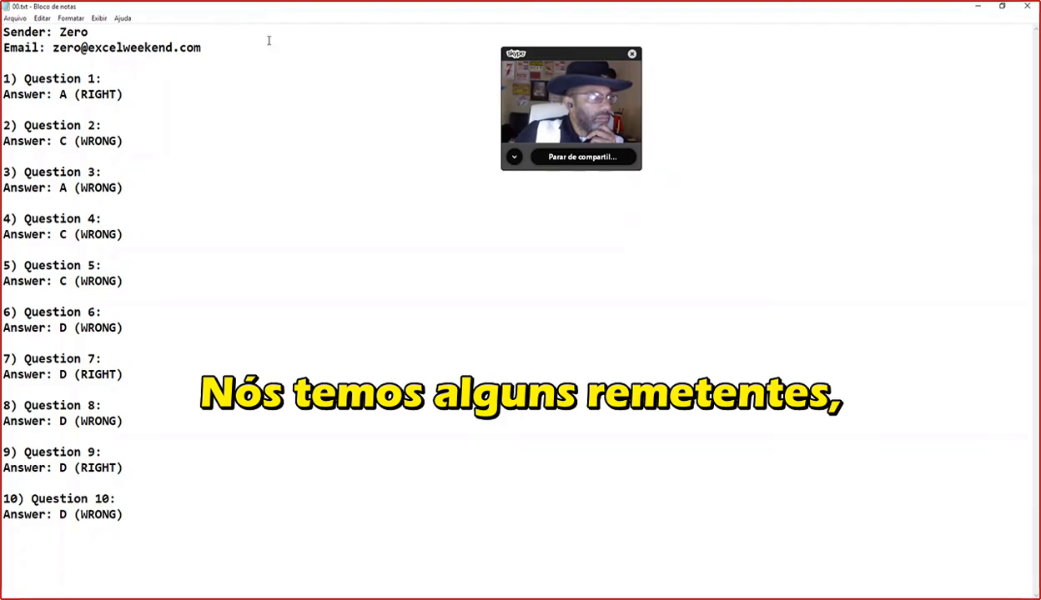
Examine the quiz response text files 00.txt and 01.txt in Notepad, viewing 01.txt at full-screen size.
{"action": "double_click", "coordinate": [266, 11]}
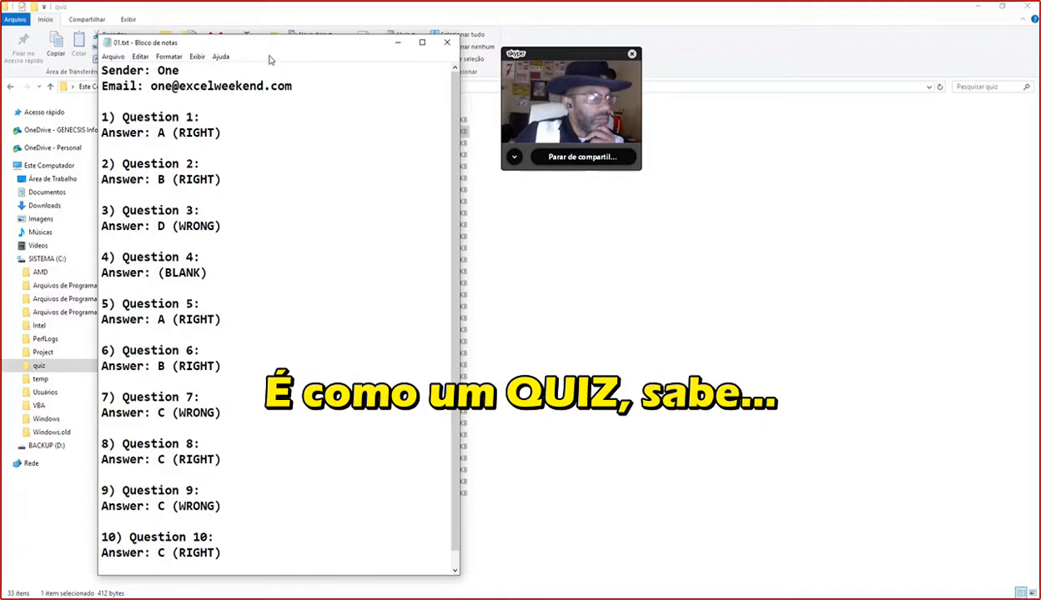
{"action": "double_click", "coordinate": [269, 43]}
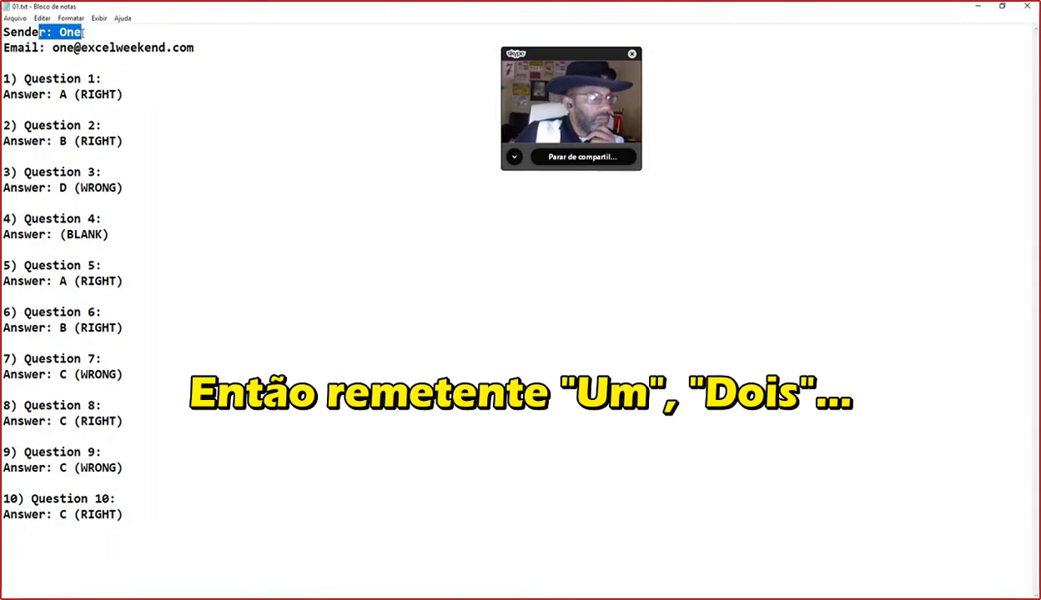
{"action": "left_click_drag", "start_coordinate": [196, 89], "coordinate": [332, 89]}
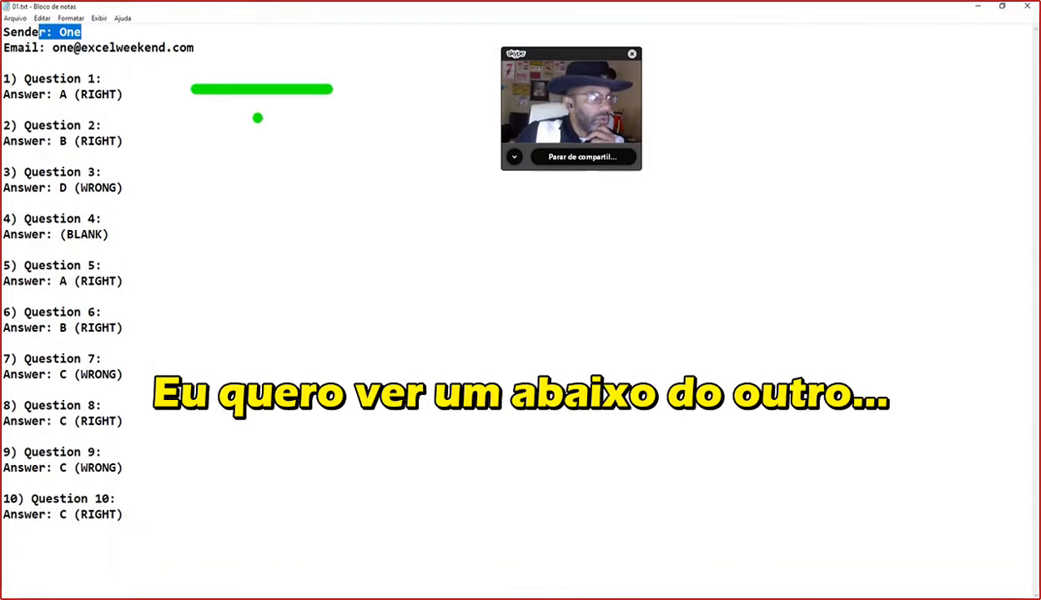
{"action": "left_click_drag", "start_coordinate": [219, 118], "coordinate": [316, 117]}
{"action": "left_click_drag", "start_coordinate": [211, 155], "coordinate": [306, 155]}
{"action": "left_click_drag", "start_coordinate": [201, 179], "coordinate": [324, 179]}
{"action": "left_click_drag", "start_coordinate": [203, 208], "coordinate": [325, 208]}
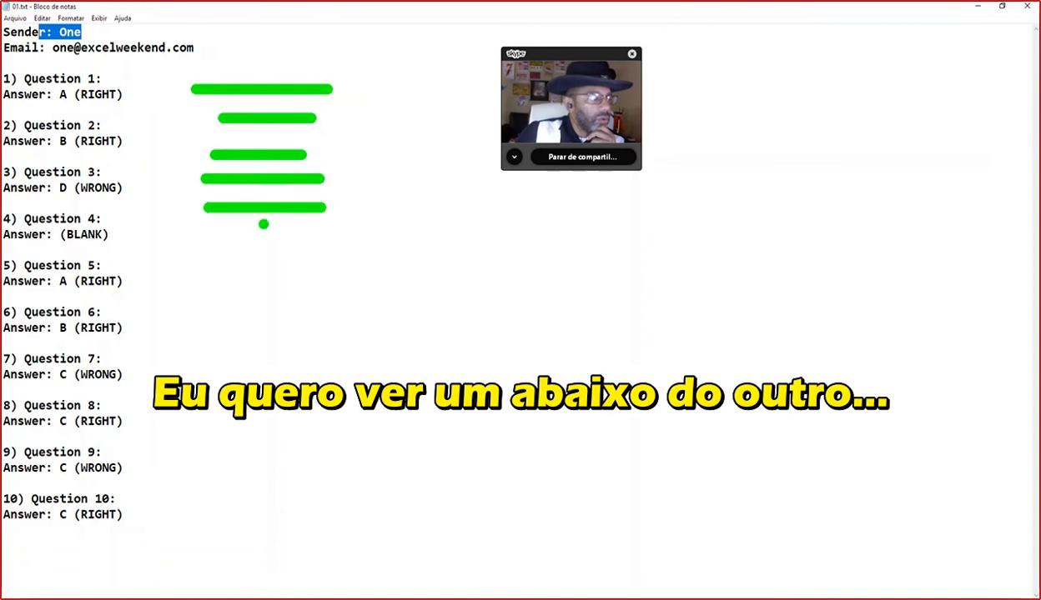
{"action": "left_click_drag", "start_coordinate": [201, 244], "coordinate": [302, 245]}
{"action": "left_click_drag", "start_coordinate": [211, 273], "coordinate": [340, 273]}
{"action": "left_click_drag", "start_coordinate": [206, 303], "coordinate": [343, 304]}
{"action": "left_click_drag", "start_coordinate": [211, 335], "coordinate": [343, 336]}
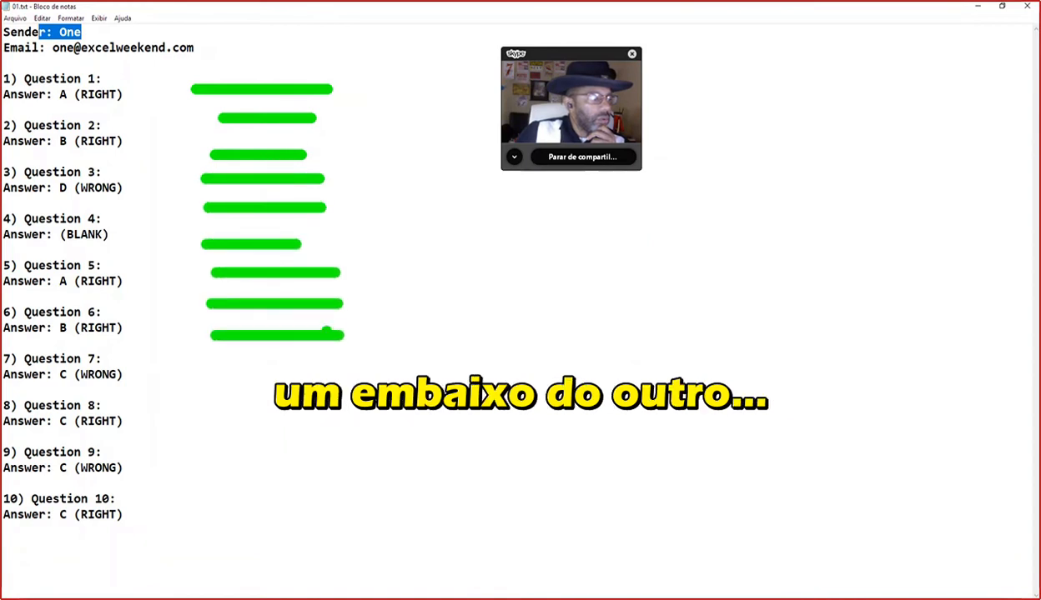
{"action": "left_click_drag", "start_coordinate": [215, 375], "coordinate": [336, 374]}
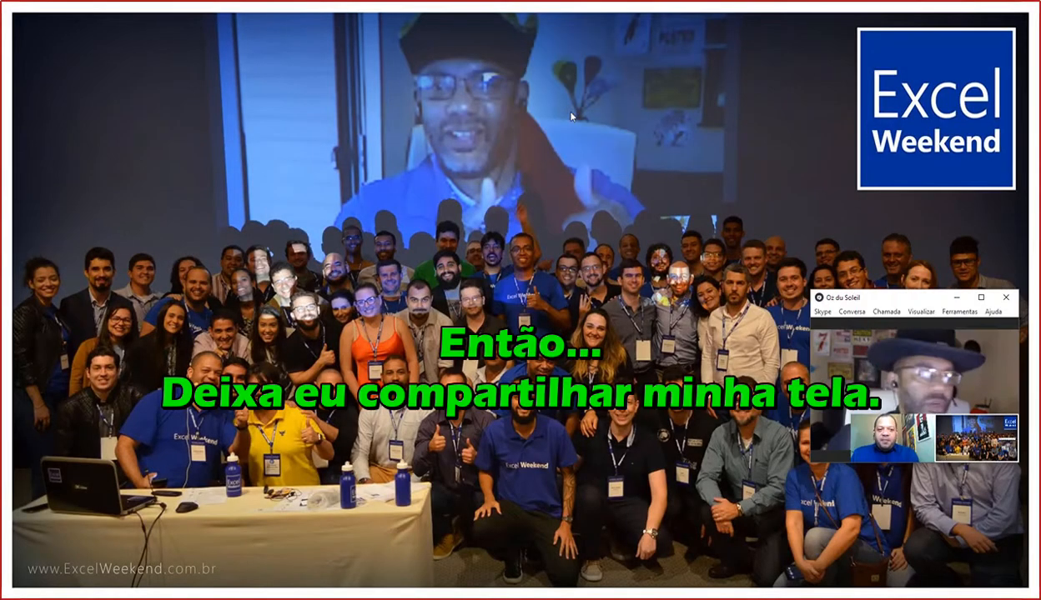
{"action": "mouse_move", "coordinate": [862, 365]}
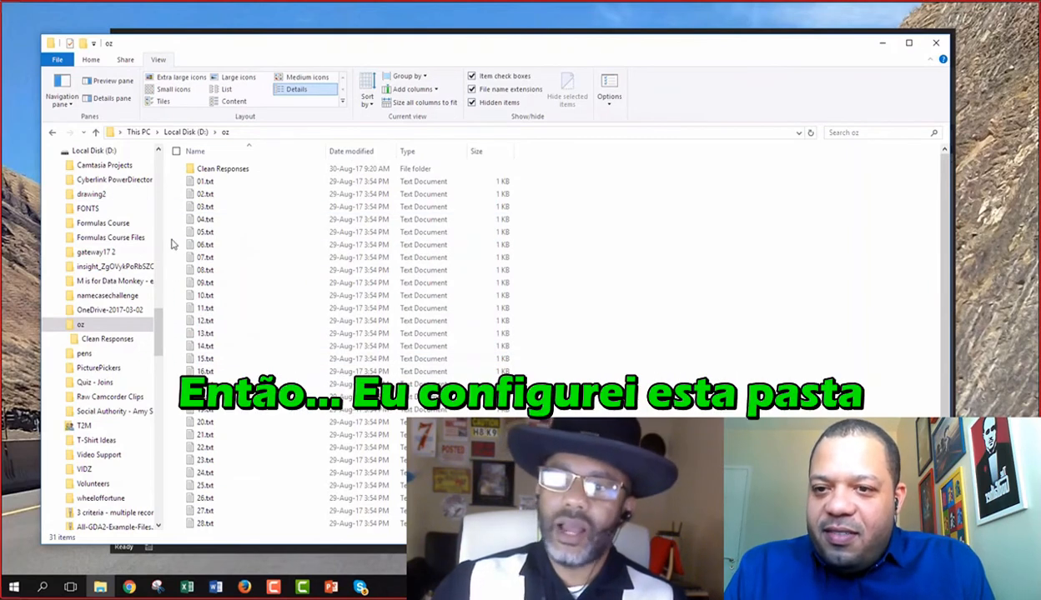
Check the contents of the Clean Responses folder inside D:\oz and close the folder window.
{"action": "left_click", "coordinate": [191, 171]}
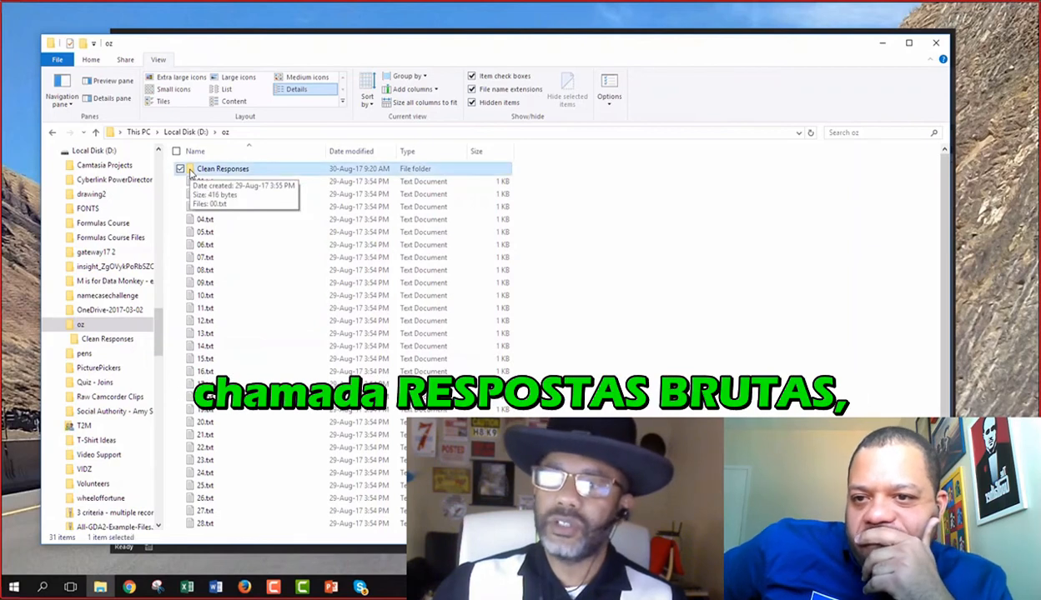
{"action": "double_click", "coordinate": [190, 170]}
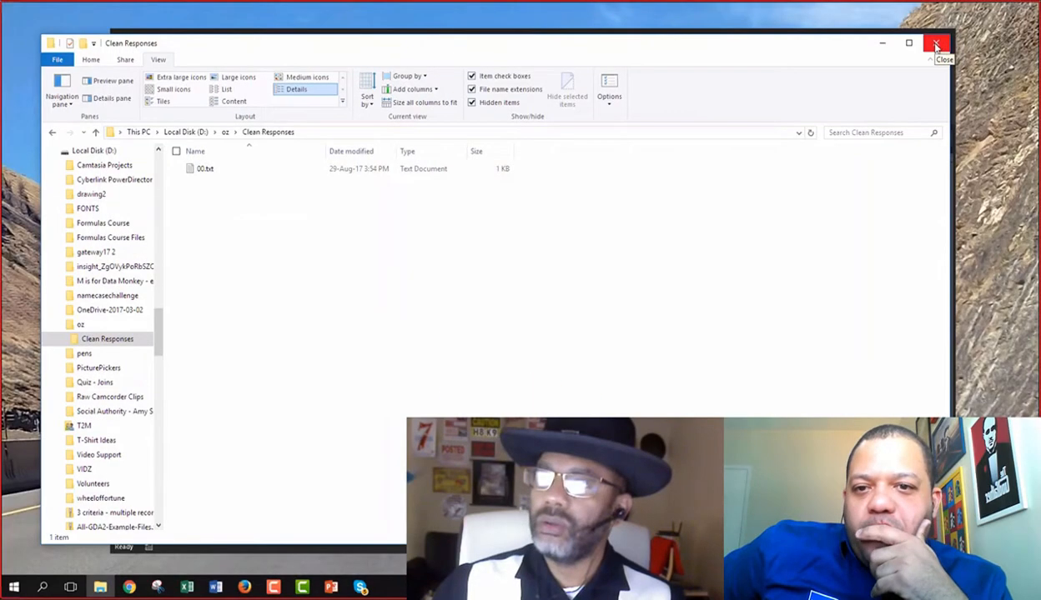
{"action": "left_click", "coordinate": [936, 45]}
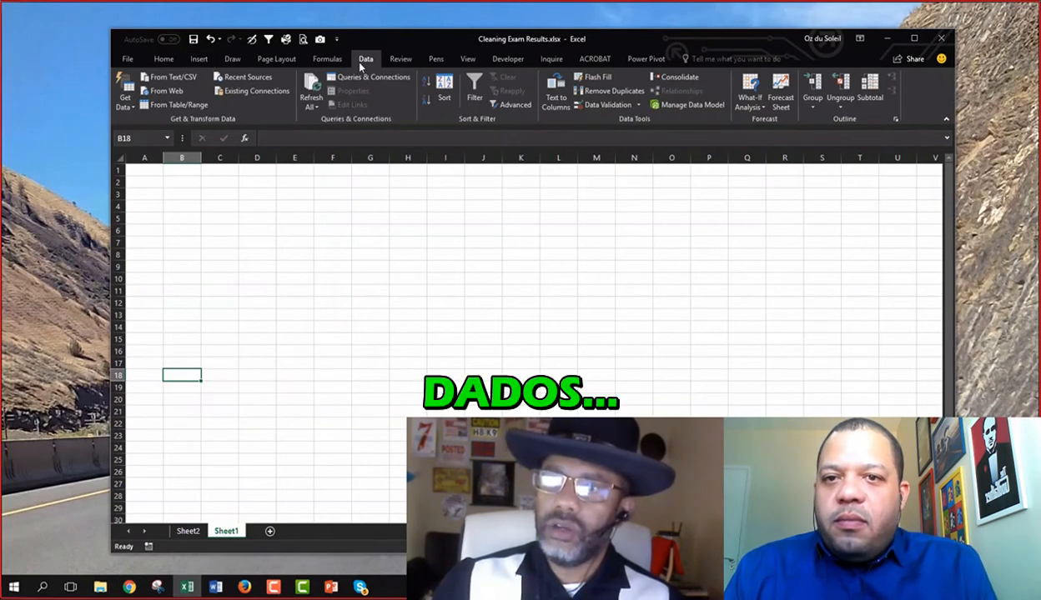
{"action": "left_click", "coordinate": [127, 101]}
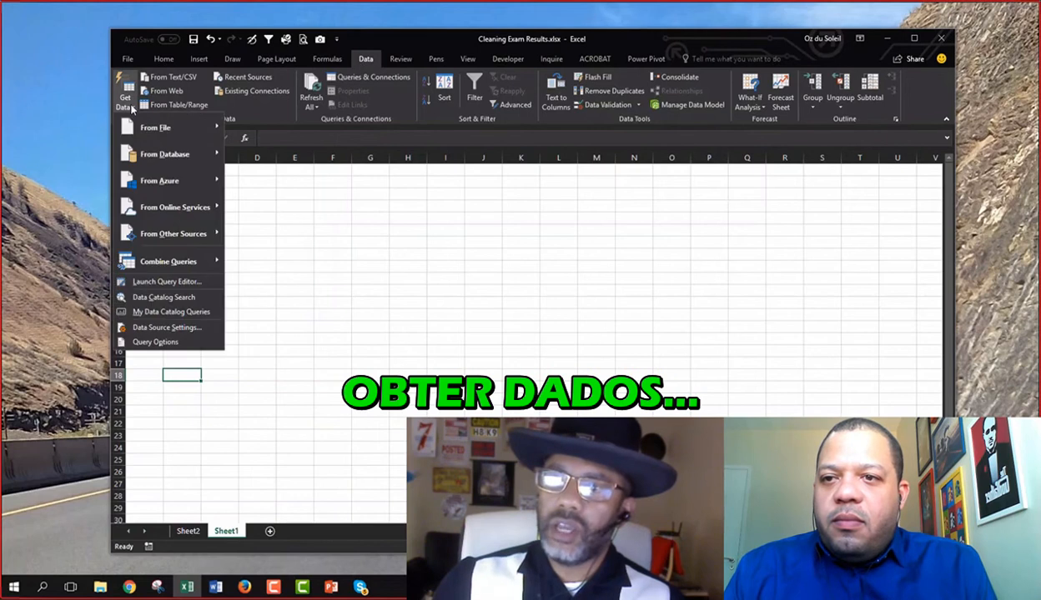
{"action": "mouse_move", "coordinate": [148, 128]}
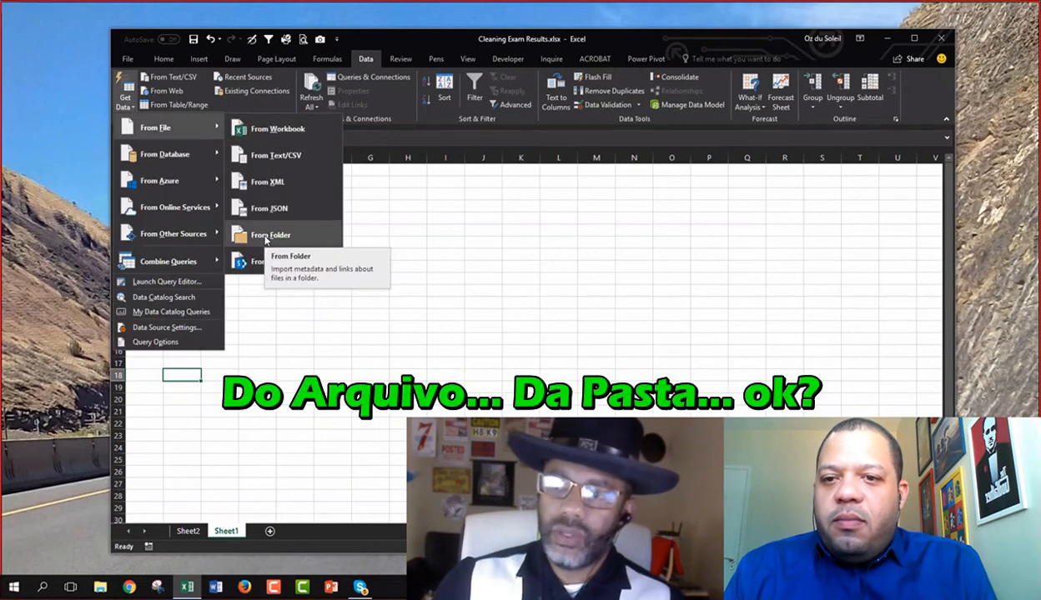
{"action": "left_click", "coordinate": [274, 315]}
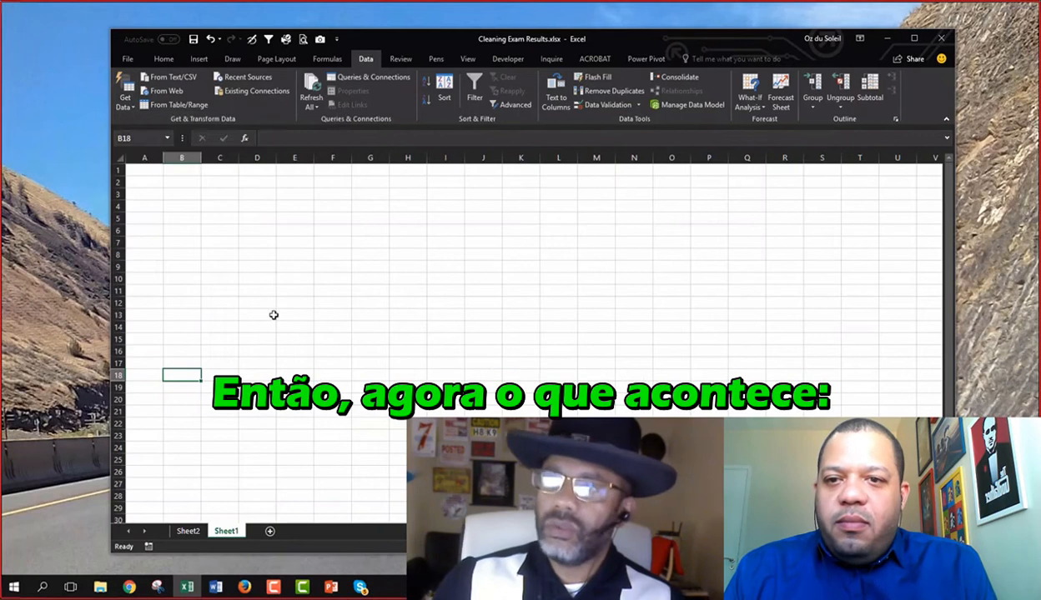
Start a data import from a folder, using D:\oz\Clean Responses as the folder path.
{"action": "left_click", "coordinate": [128, 107]}
{"action": "mouse_move", "coordinate": [171, 128]}
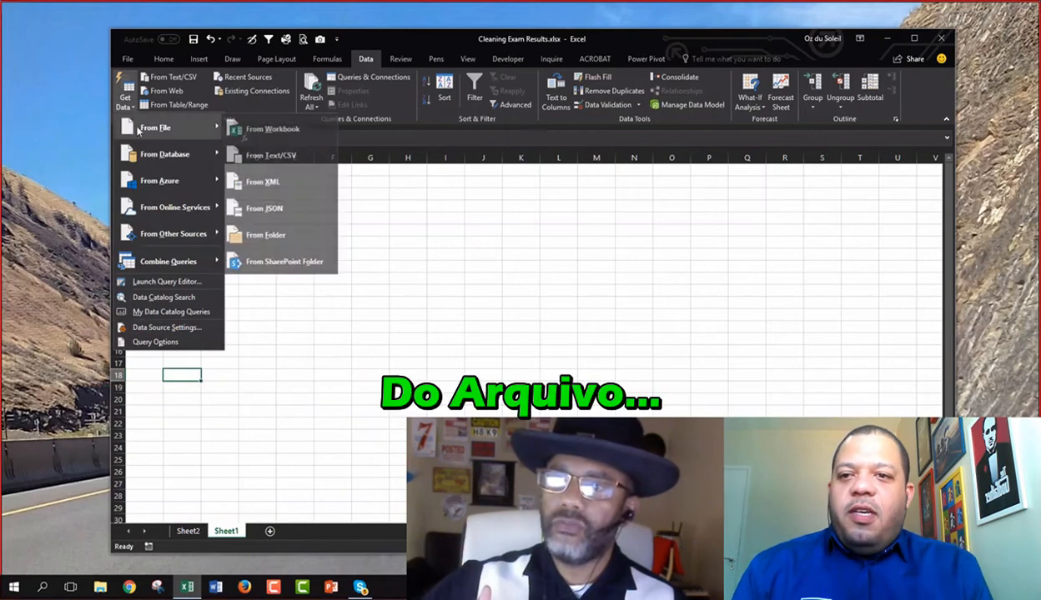
{"action": "left_click", "coordinate": [257, 236]}
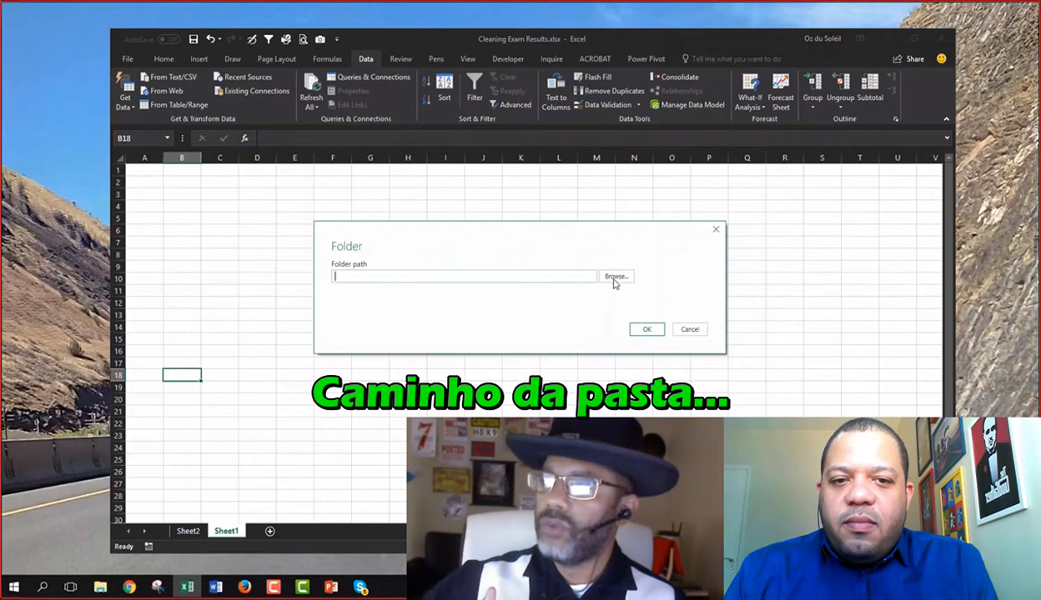
{"action": "left_click", "coordinate": [614, 281]}
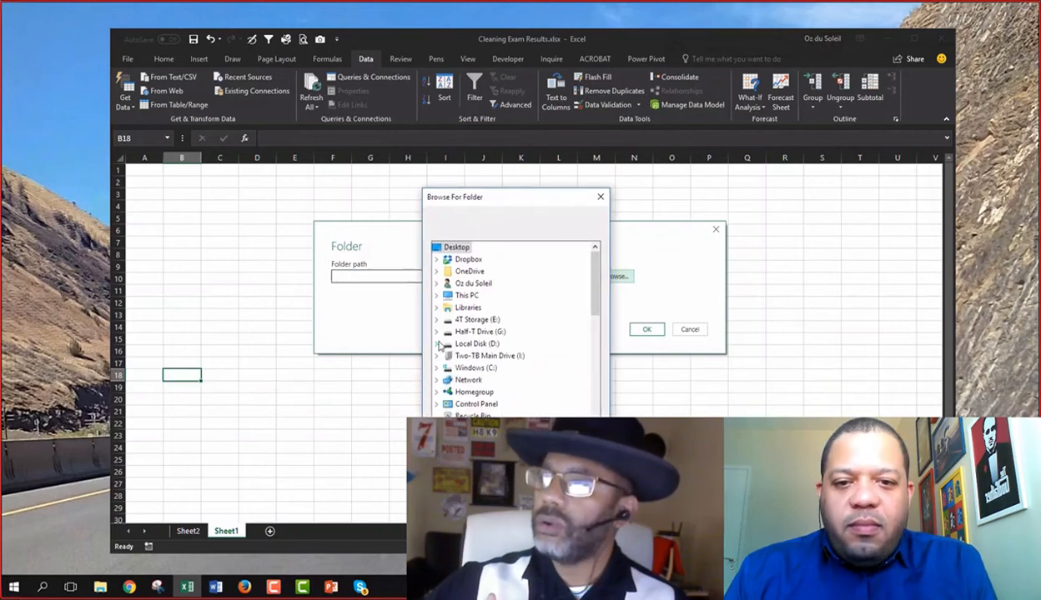
{"action": "left_click", "coordinate": [437, 345]}
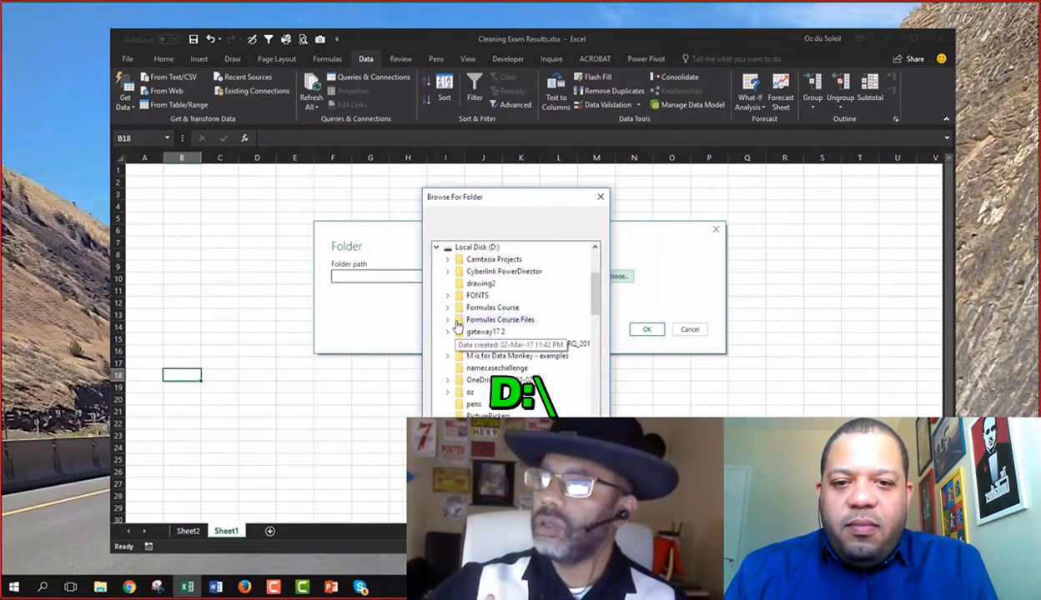
{"action": "left_click", "coordinate": [448, 395]}
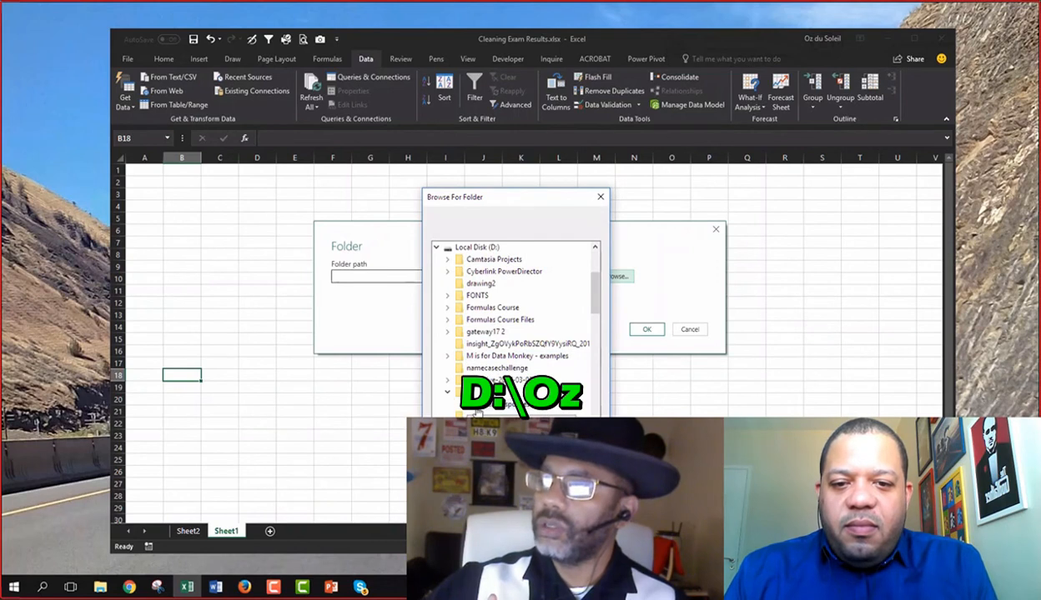
{"action": "left_click", "coordinate": [477, 408]}
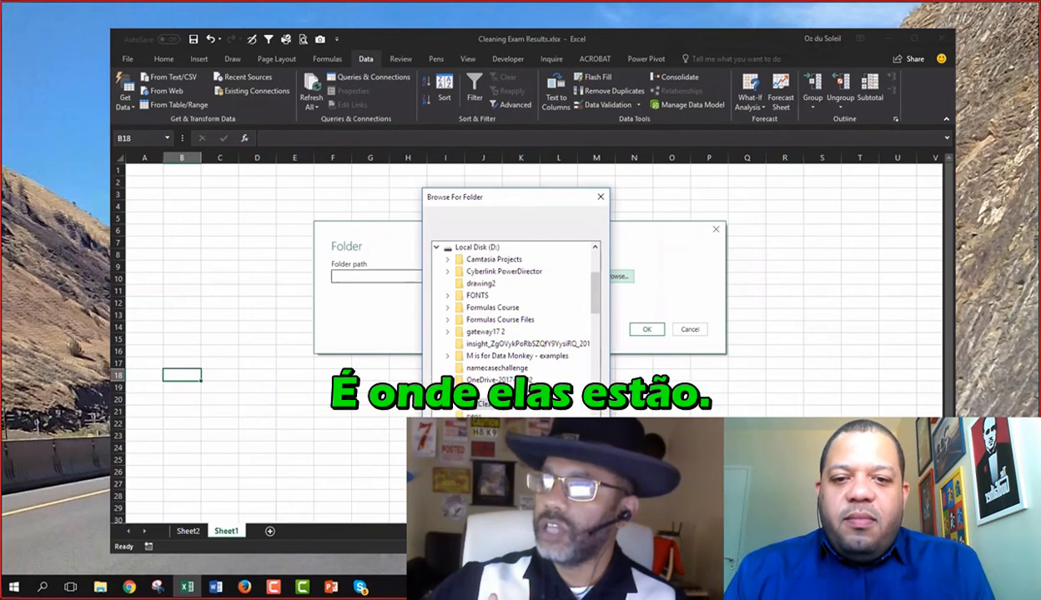
{"action": "key", "text": "Return"}
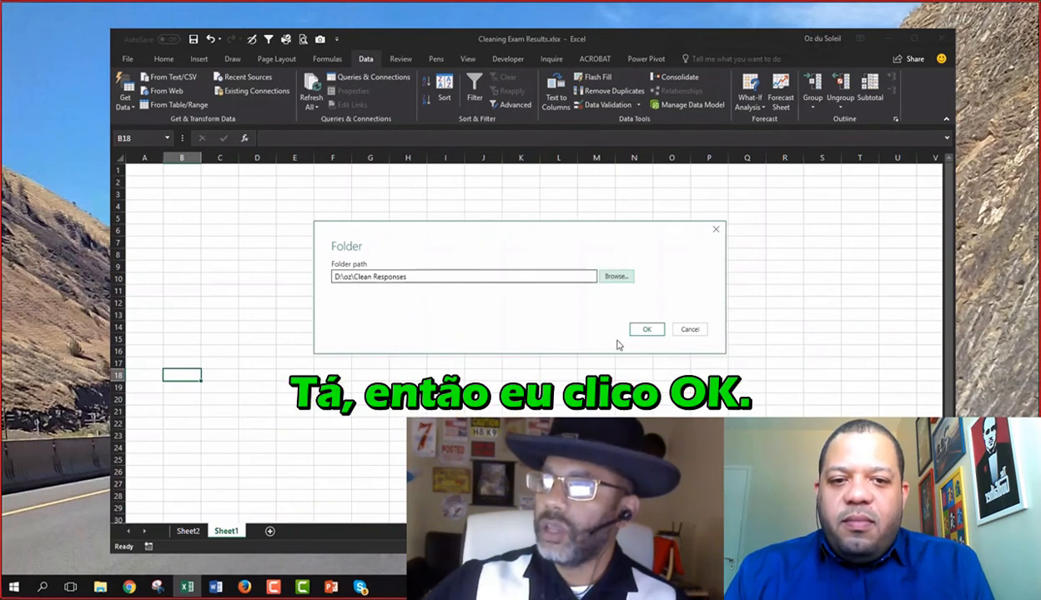
{"action": "left_click", "coordinate": [646, 330]}
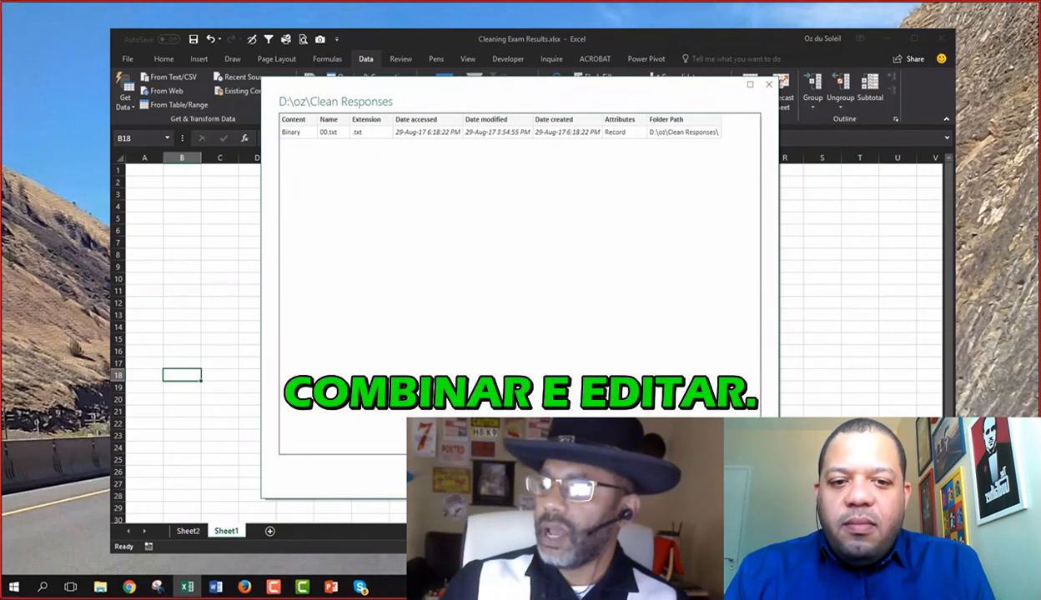
Combine and edit the folder's files, with the first file as example and Colon as the delimiter.
{"action": "left_click", "coordinate": [579, 493]}
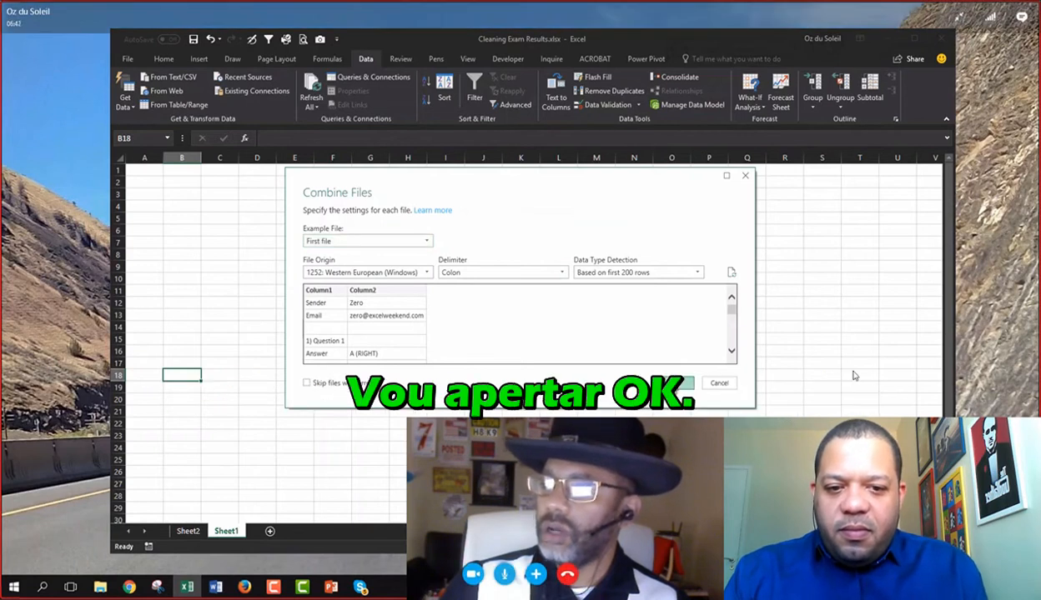
{"action": "left_click", "coordinate": [673, 382]}
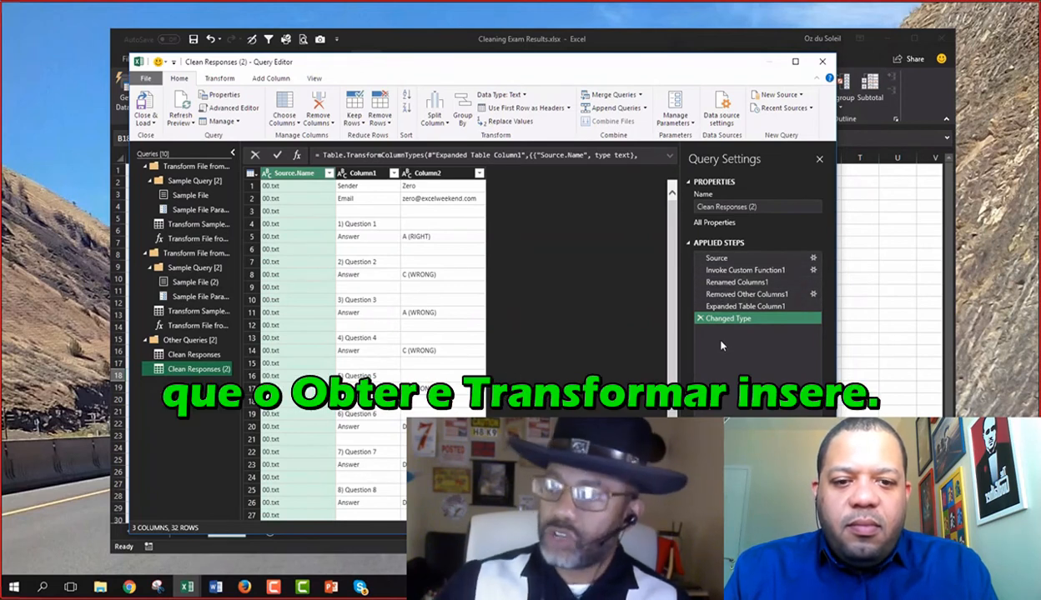
Review the new query's Source and Changed Type steps, and close the Query Editor discarding the changes.
{"action": "left_click", "coordinate": [722, 260]}
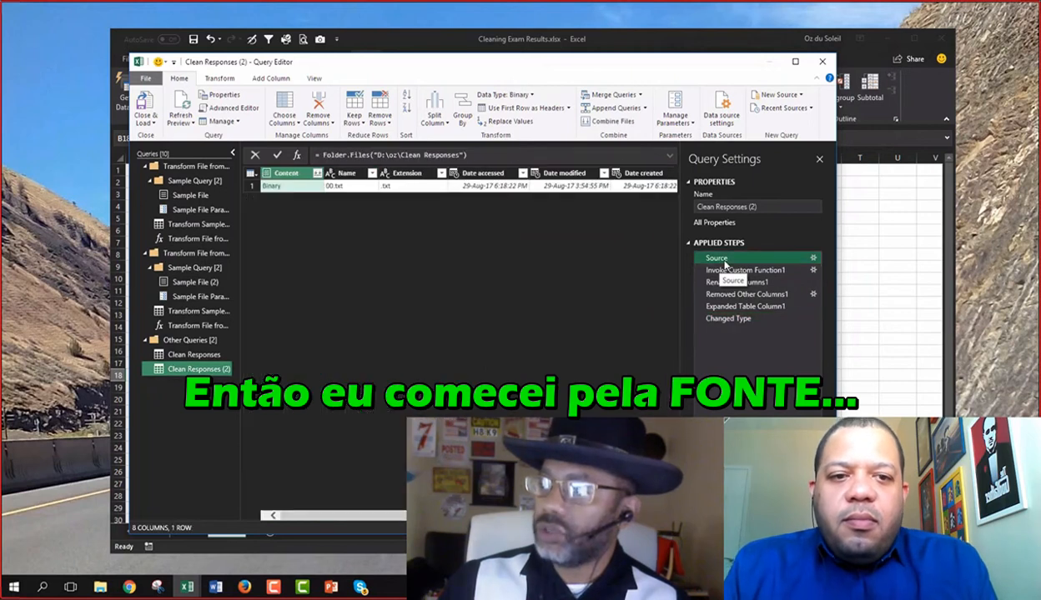
{"action": "left_click", "coordinate": [707, 318]}
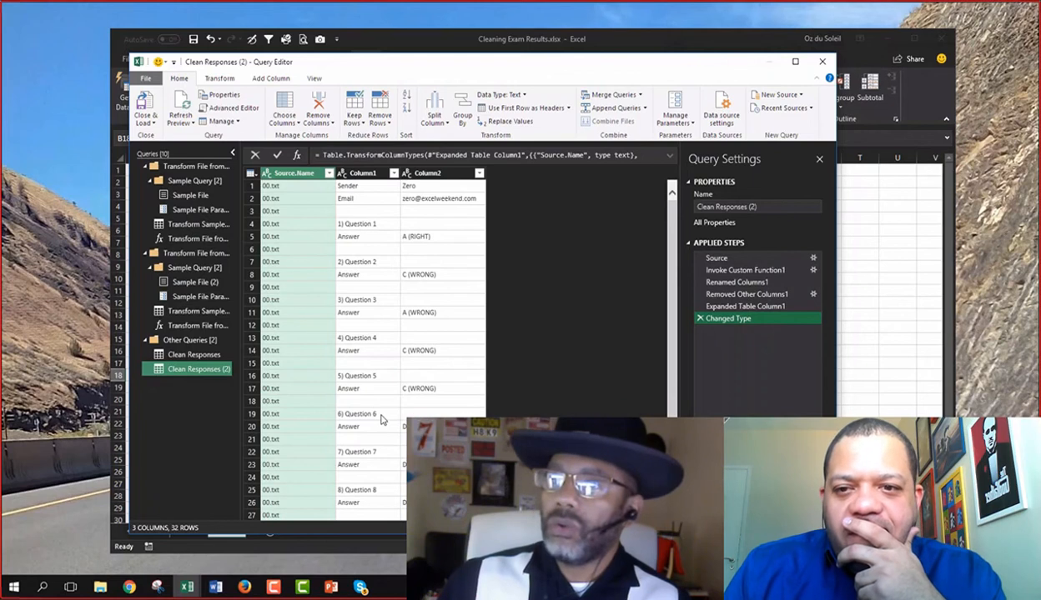
{"action": "left_click", "coordinate": [824, 61]}
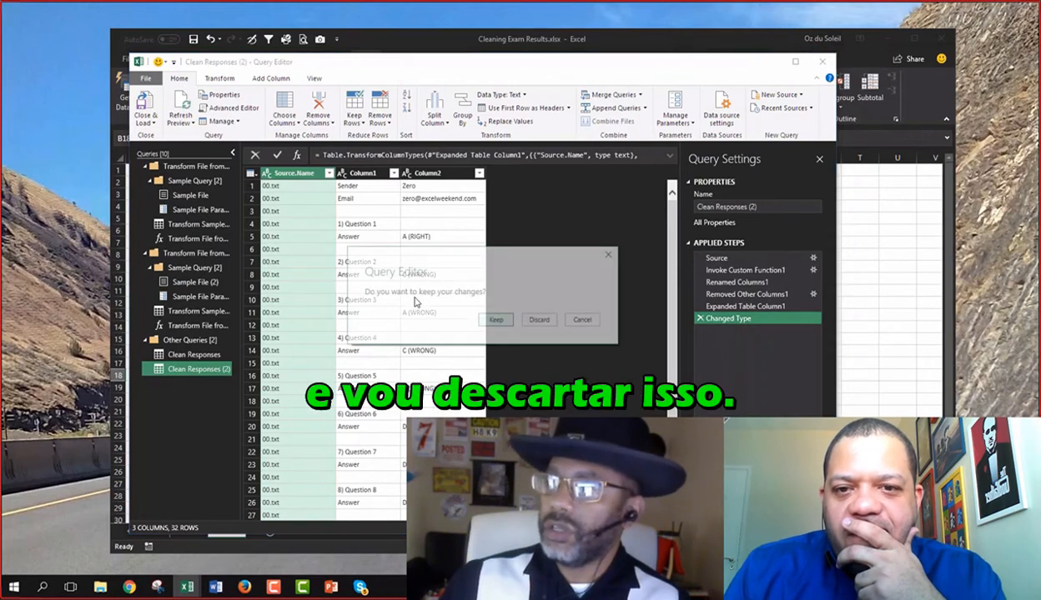
{"action": "left_click", "coordinate": [541, 320]}
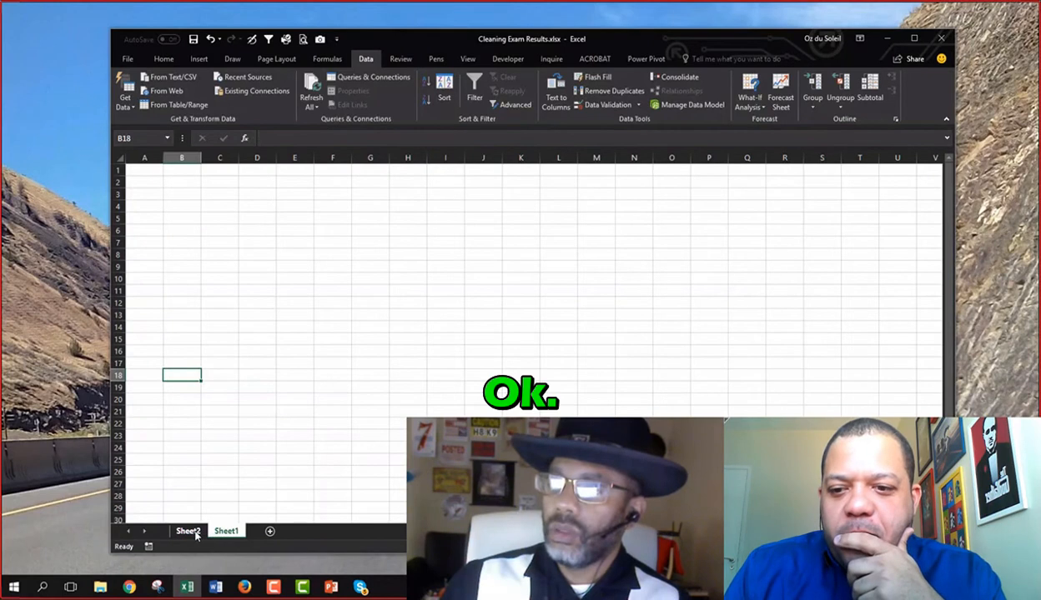
View the finished results table on Sheet2 and return to Sheet1.
{"action": "left_click", "coordinate": [189, 532]}
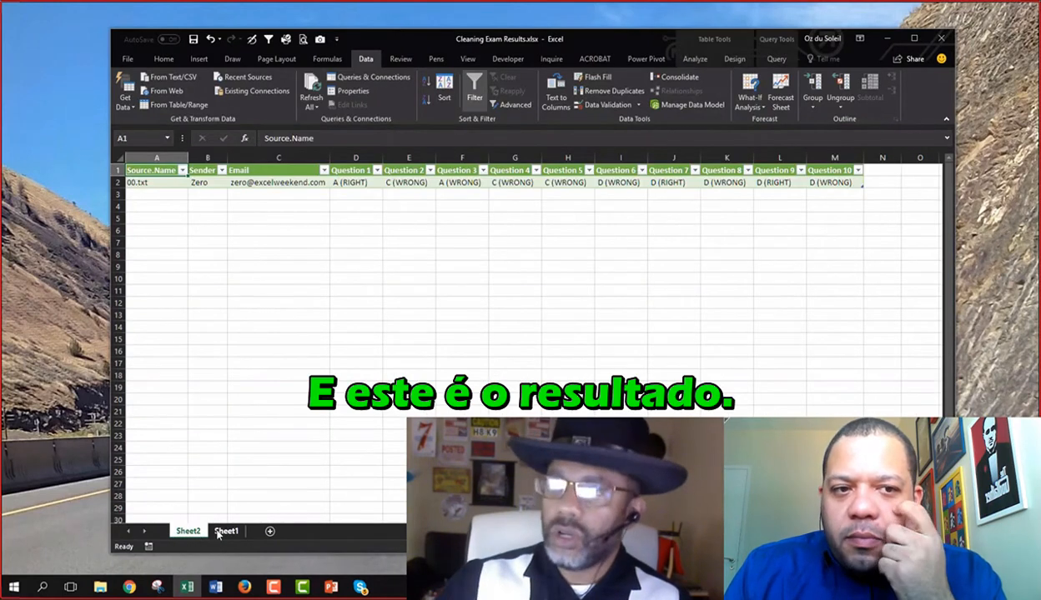
{"action": "left_click", "coordinate": [220, 532]}
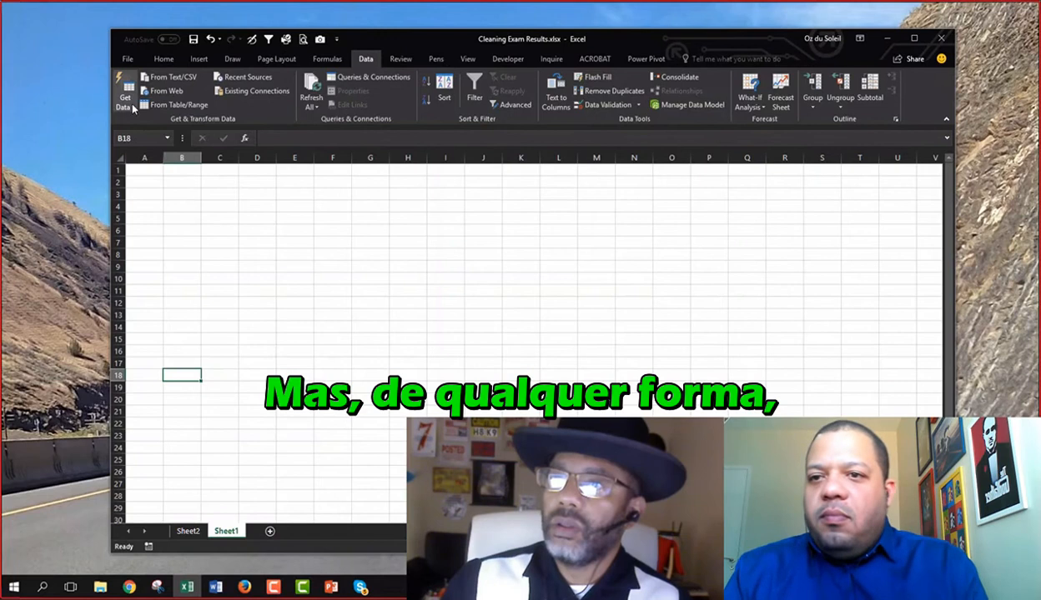
Show the workbook's queries and connections and open the existing Clean Responses query for editing.
{"action": "left_click", "coordinate": [370, 77]}
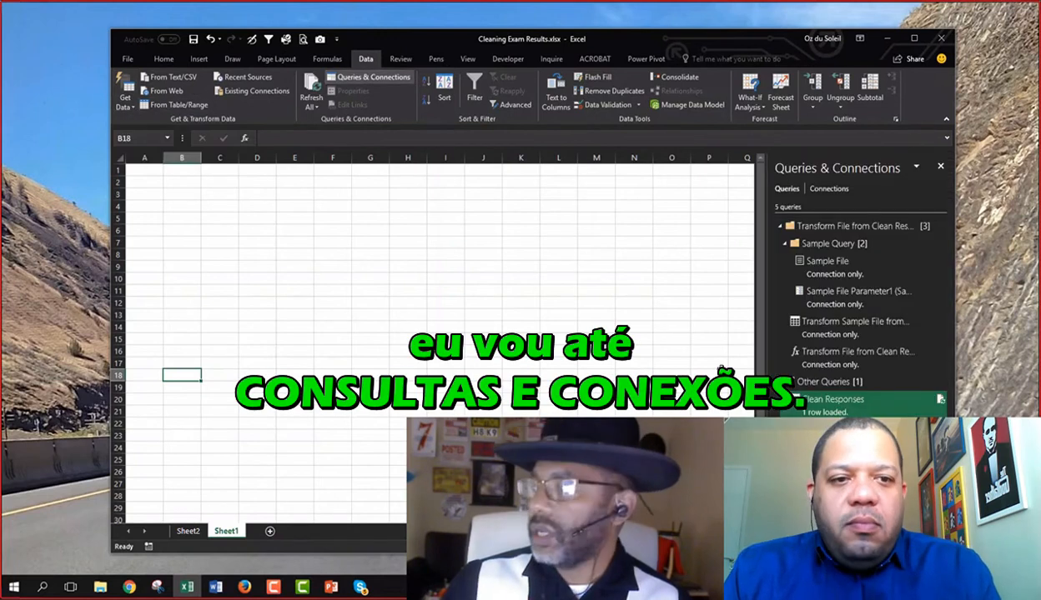
{"action": "mouse_move", "coordinate": [842, 400]}
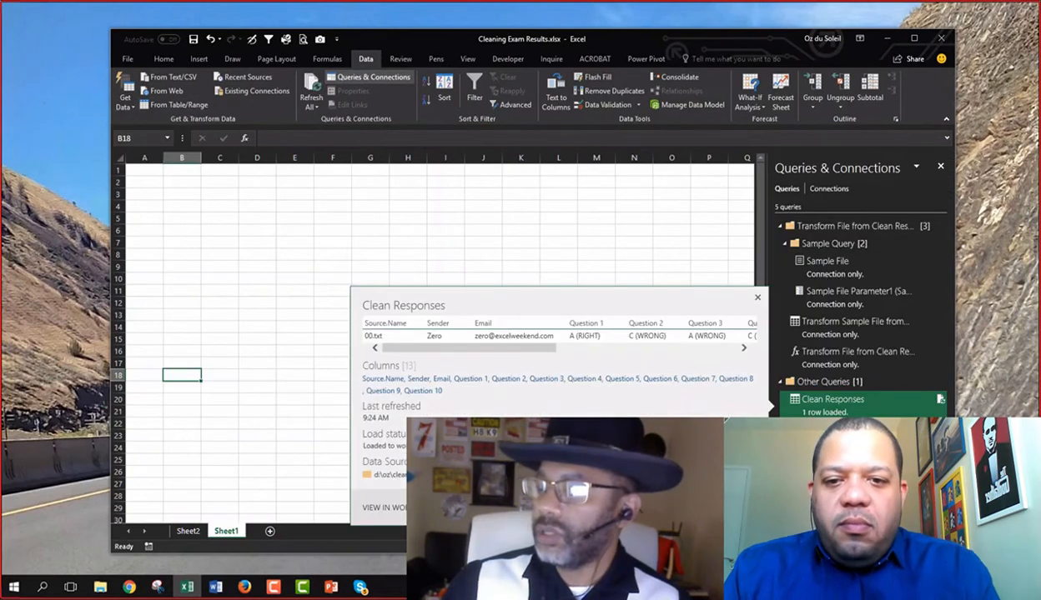
{"action": "left_click", "coordinate": [465, 507]}
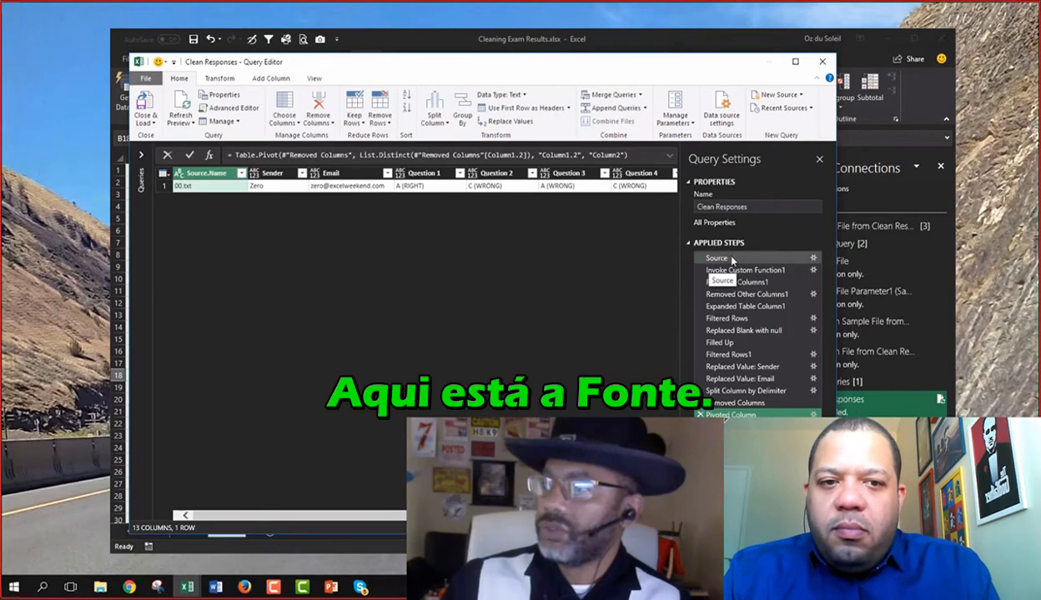
Review the query's Source, Expanded Table Column1, Filtered Rows and Replaced Blank with null steps, including the Column1 filter condition.
{"action": "left_click", "coordinate": [719, 258]}
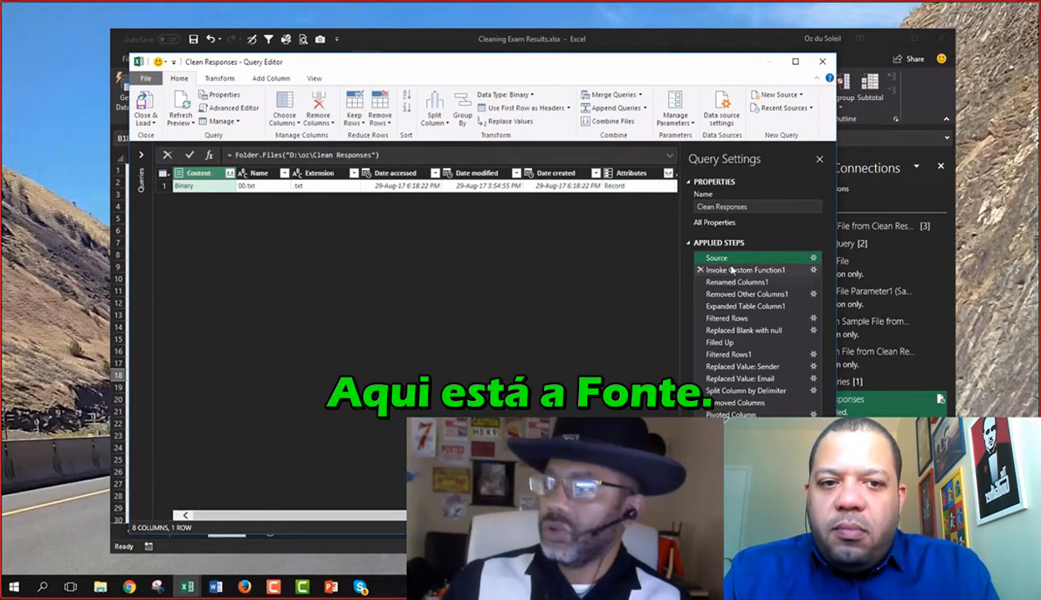
{"action": "left_click", "coordinate": [727, 307]}
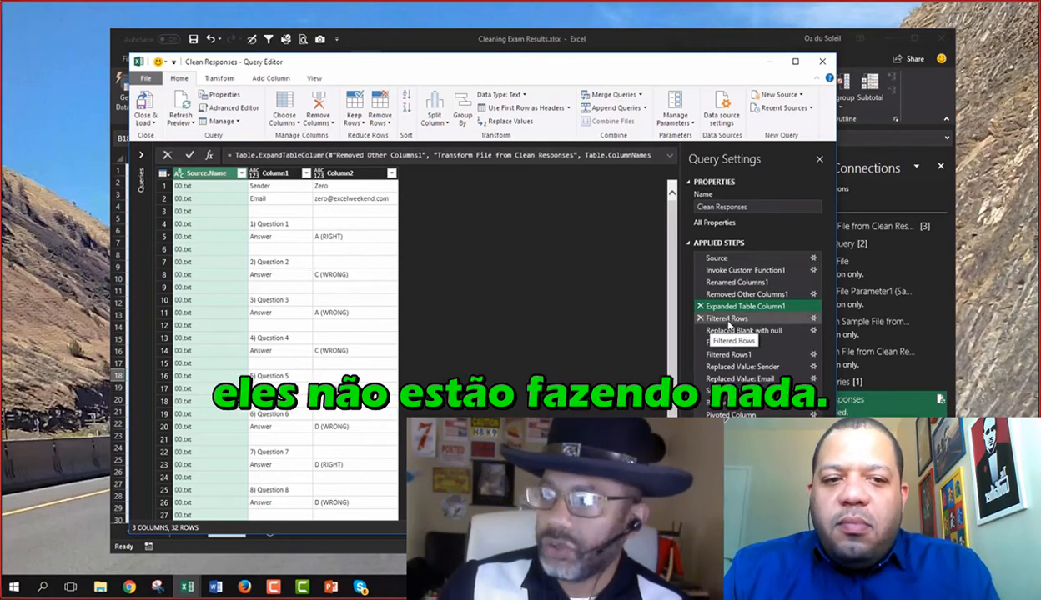
{"action": "left_click", "coordinate": [814, 320]}
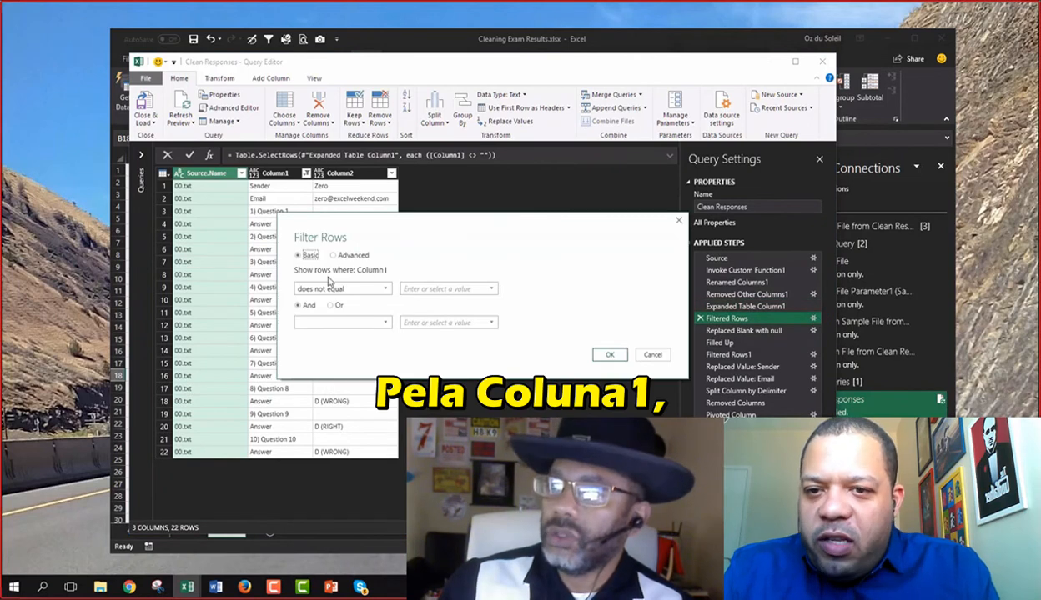
{"action": "left_click_drag", "start_coordinate": [561, 244], "coordinate": [695, 257]}
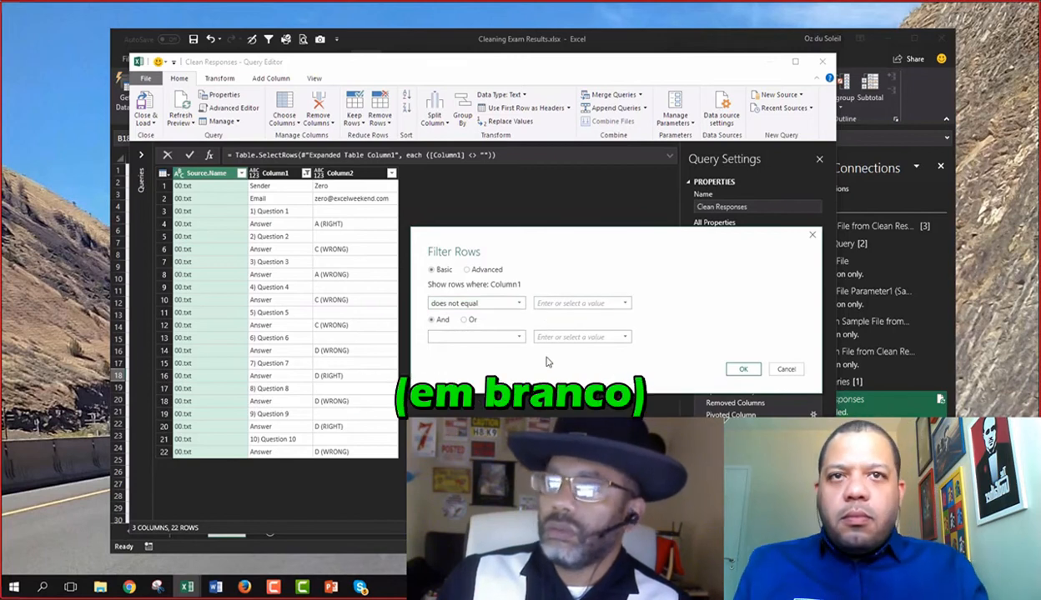
{"action": "left_click", "coordinate": [752, 372]}
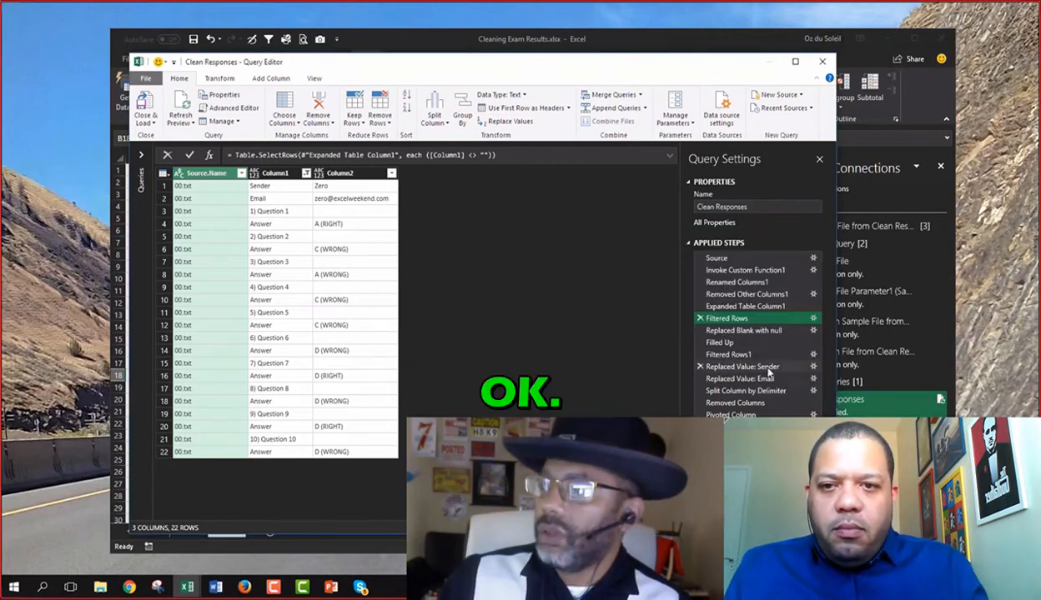
{"action": "left_click", "coordinate": [731, 332]}
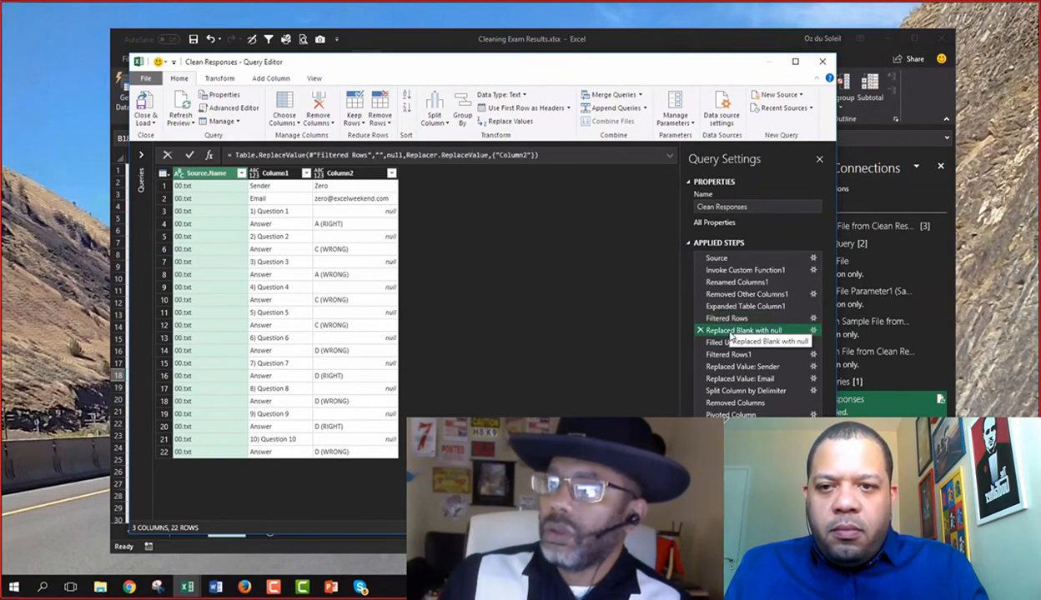
{"action": "left_click", "coordinate": [728, 307]}
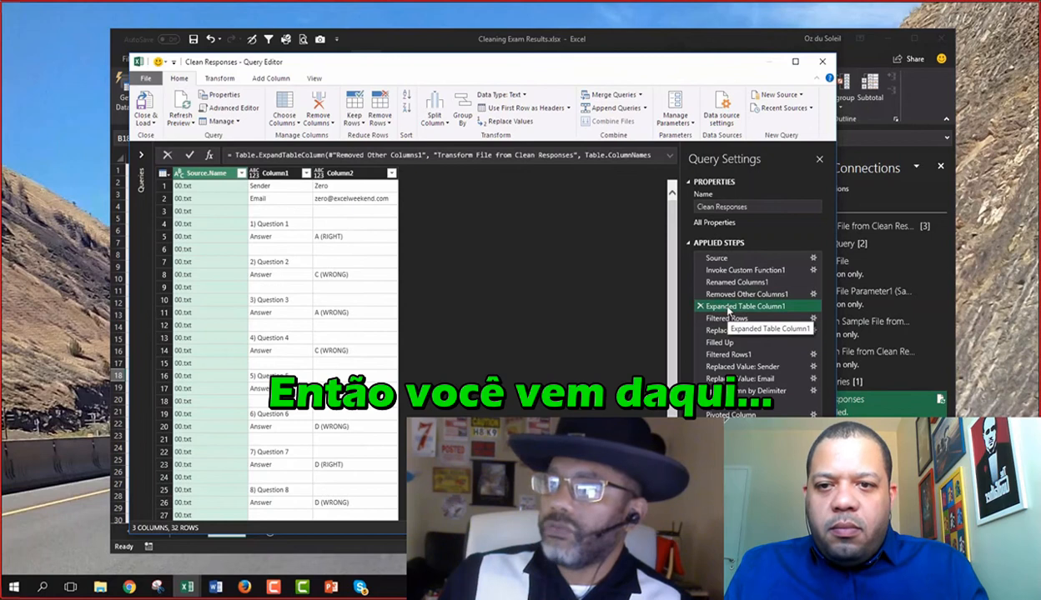
Try filling Column2 upward directly after the Filtered Rows step, and delete the inserted fill step.
{"action": "left_click", "coordinate": [726, 318]}
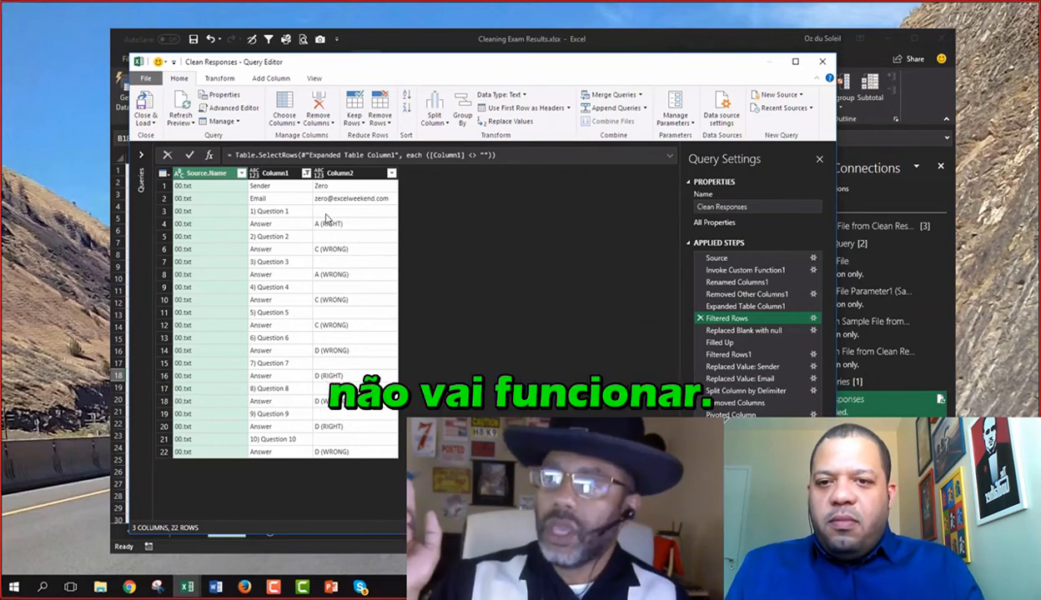
{"action": "right_click", "coordinate": [332, 172]}
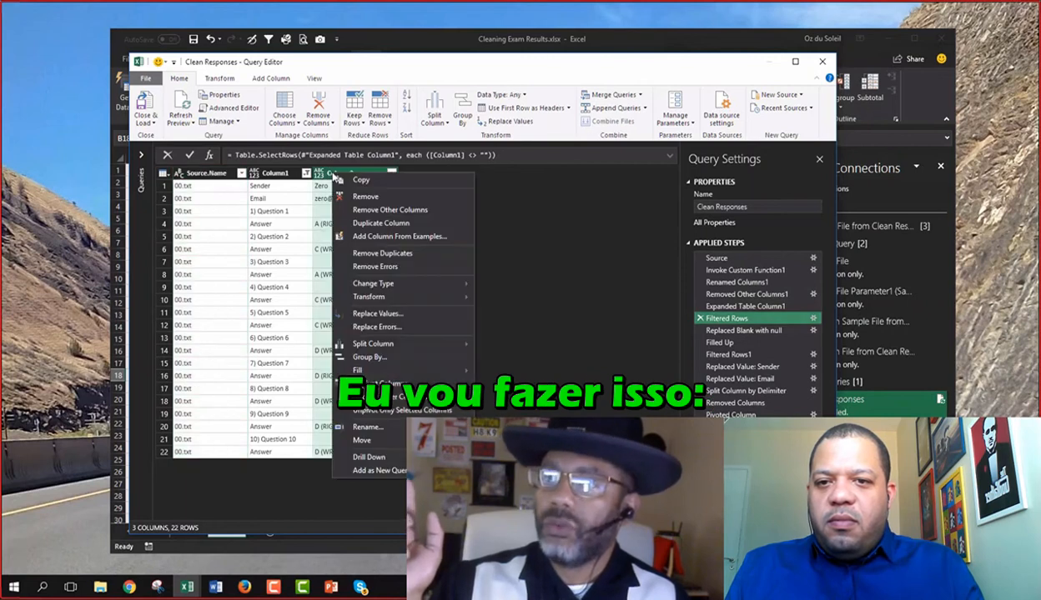
{"action": "mouse_move", "coordinate": [367, 370]}
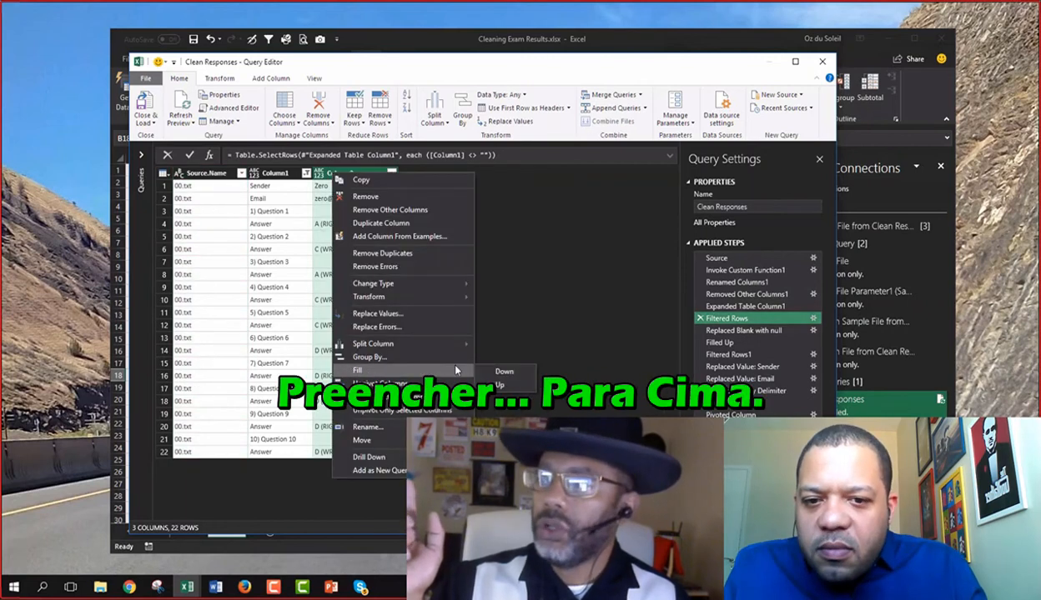
{"action": "left_click", "coordinate": [497, 385]}
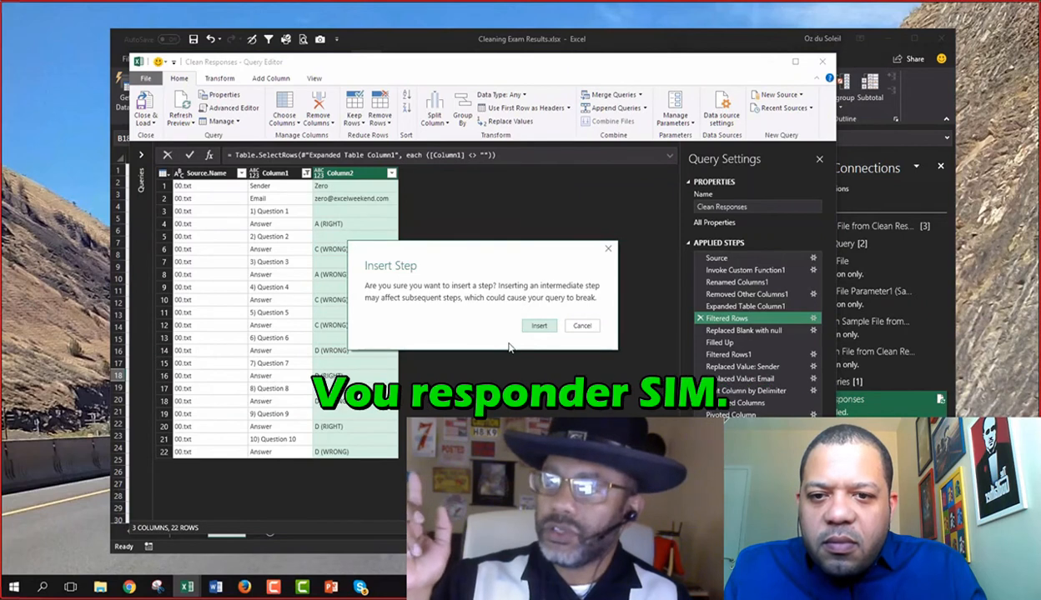
{"action": "left_click", "coordinate": [538, 326]}
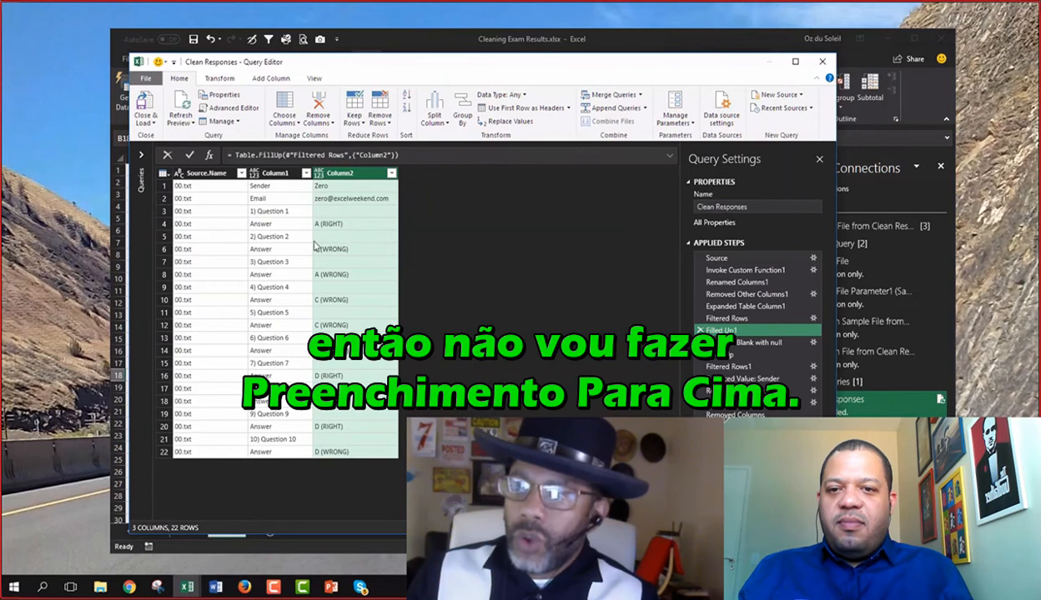
{"action": "left_click", "coordinate": [700, 330]}
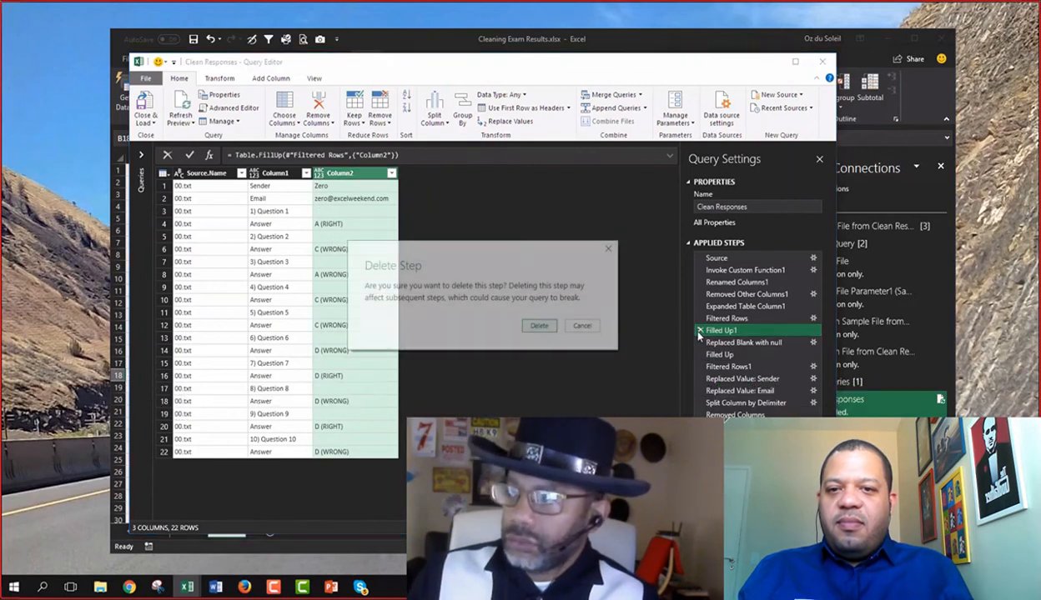
{"action": "left_click", "coordinate": [550, 325]}
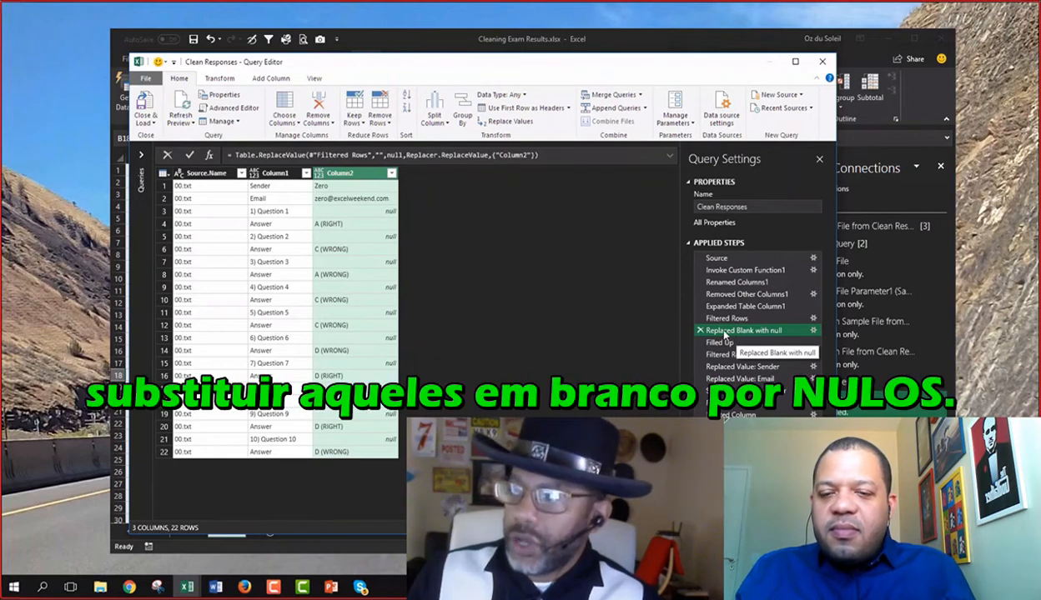
Compare the Filtered Rows and Replaced Blank with null steps, and examine the replacement settings of the latter.
{"action": "left_click", "coordinate": [712, 320]}
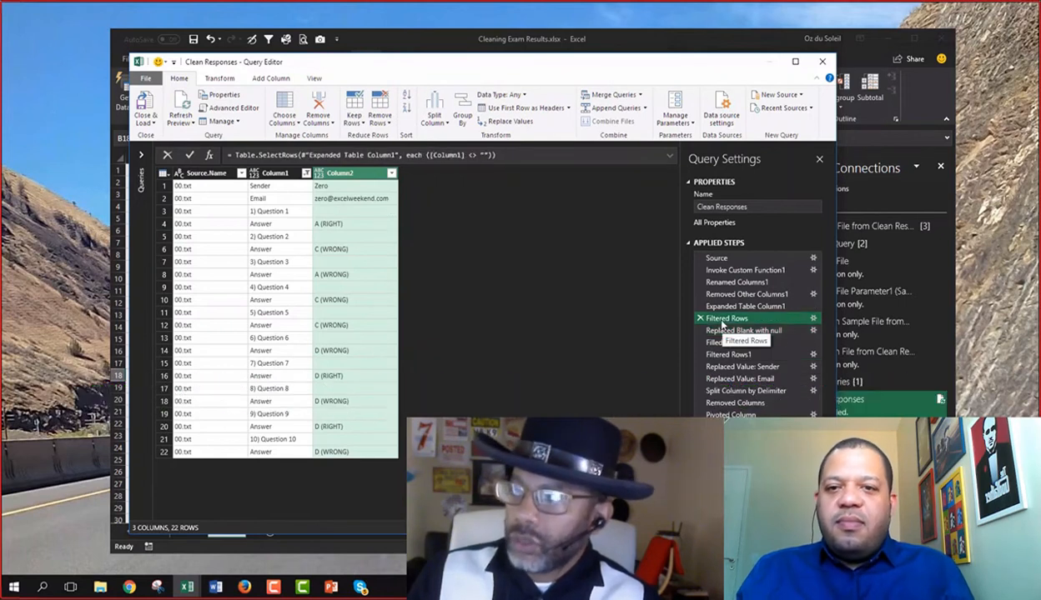
{"action": "left_click", "coordinate": [710, 331]}
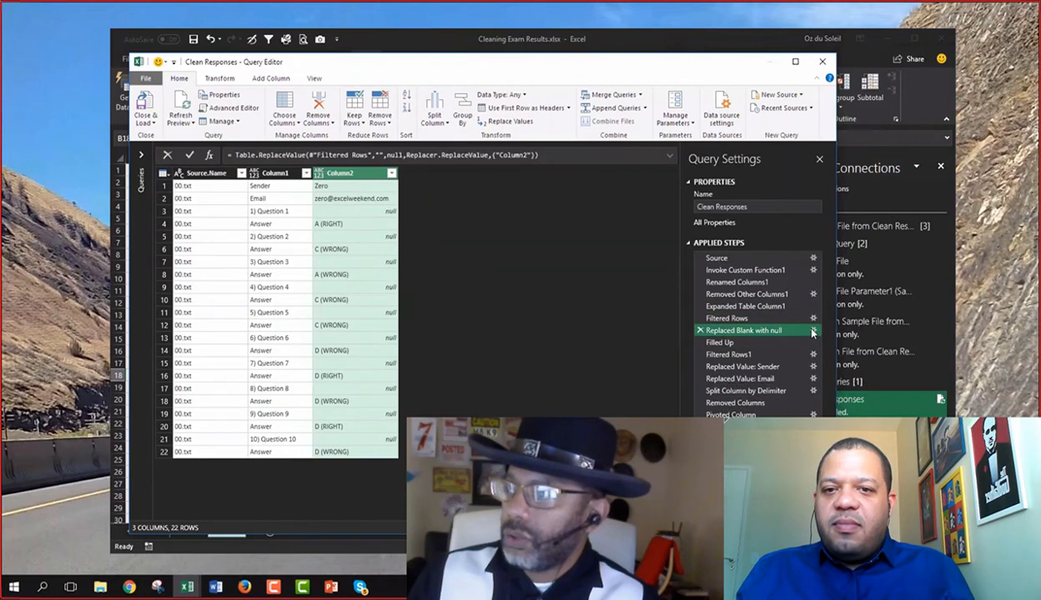
{"action": "left_click", "coordinate": [812, 331]}
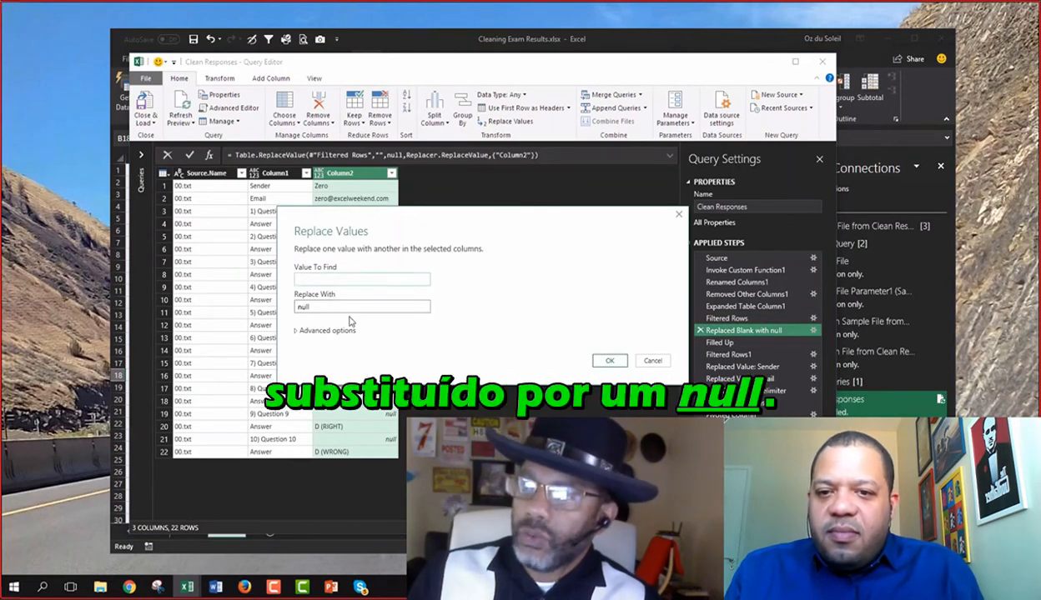
{"action": "left_click", "coordinate": [652, 361]}
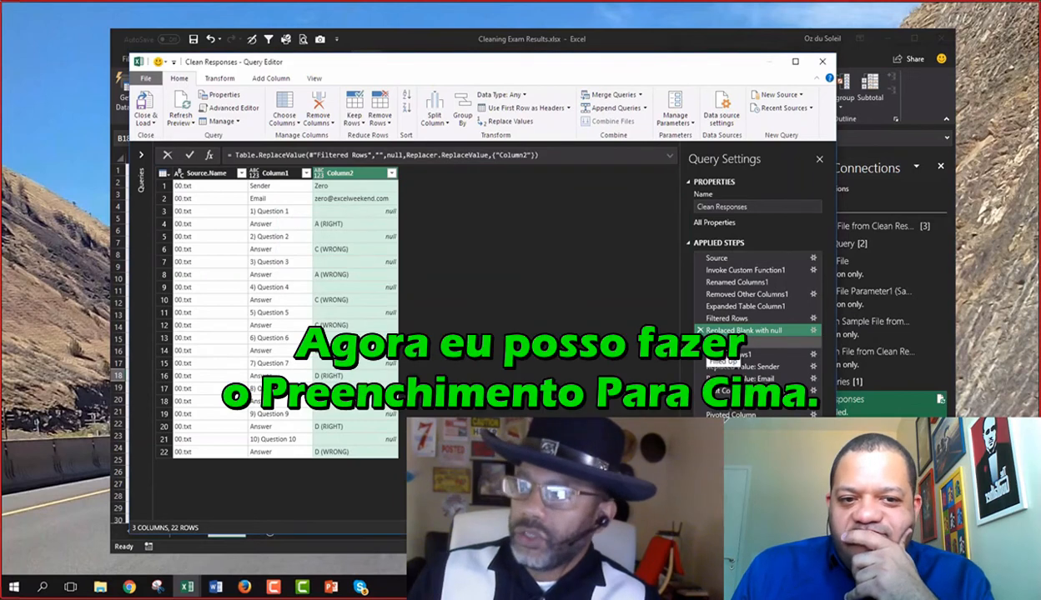
Examine the Filled Up step's result and the filter condition of the Filtered Rows1 step.
{"action": "left_click", "coordinate": [719, 343]}
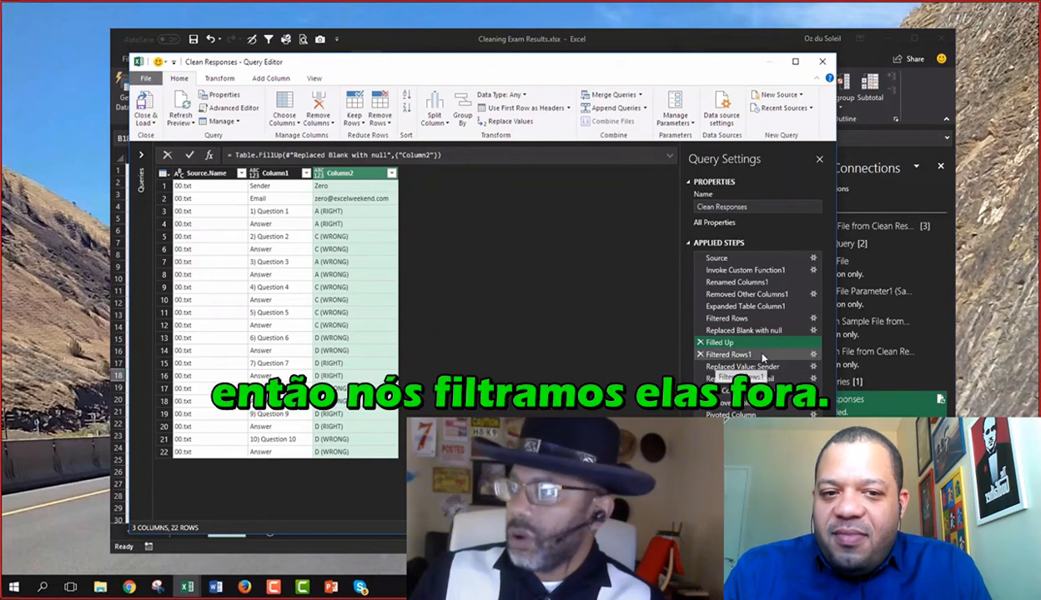
{"action": "left_click", "coordinate": [813, 355]}
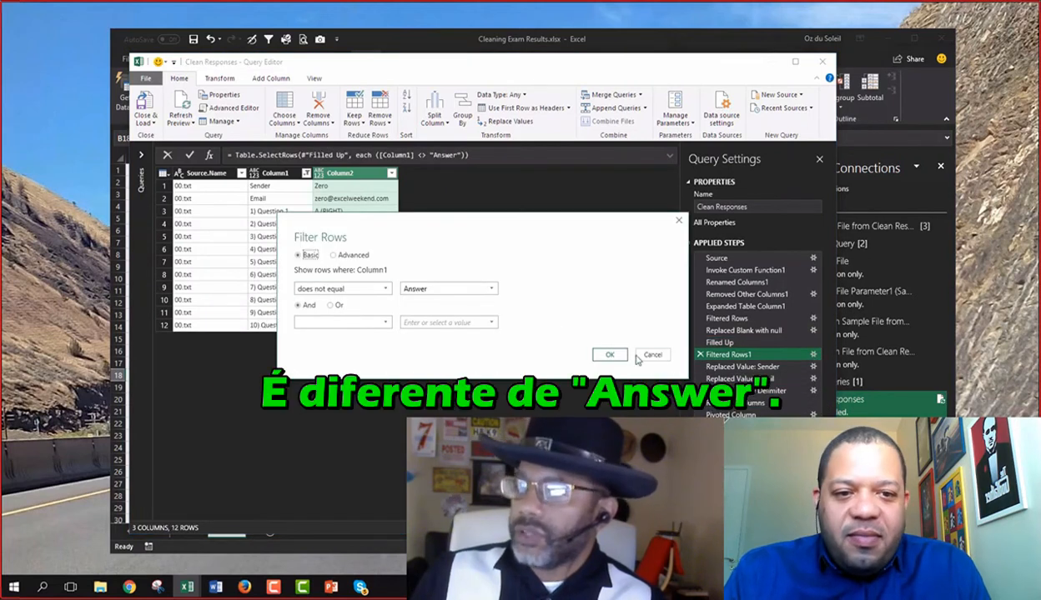
{"action": "left_click", "coordinate": [652, 355]}
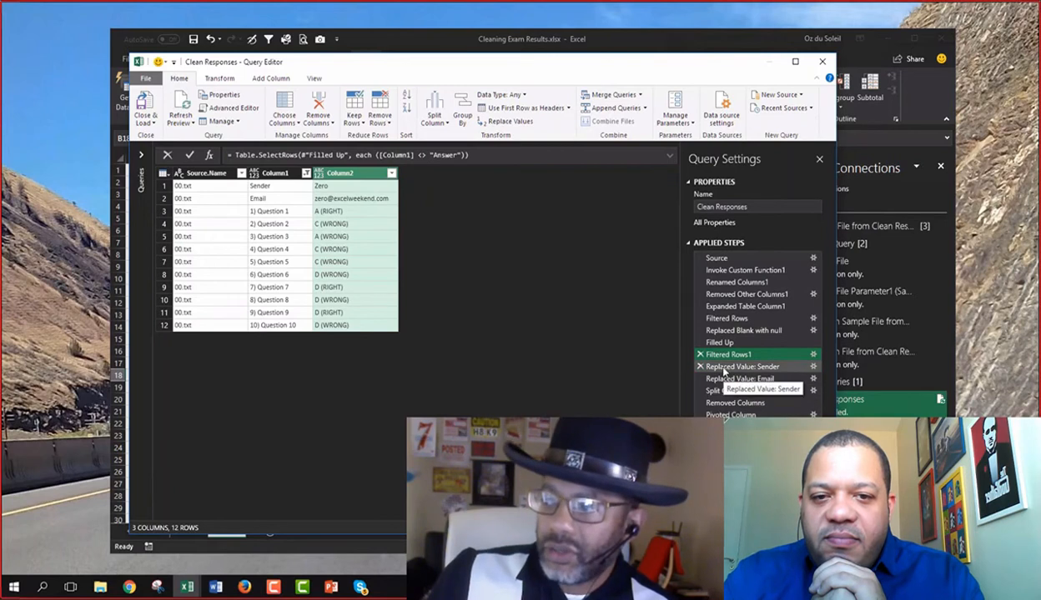
Examine the find and replace values in the Replaced Value: Sender and Replaced Value: Email steps.
{"action": "left_click", "coordinate": [813, 368]}
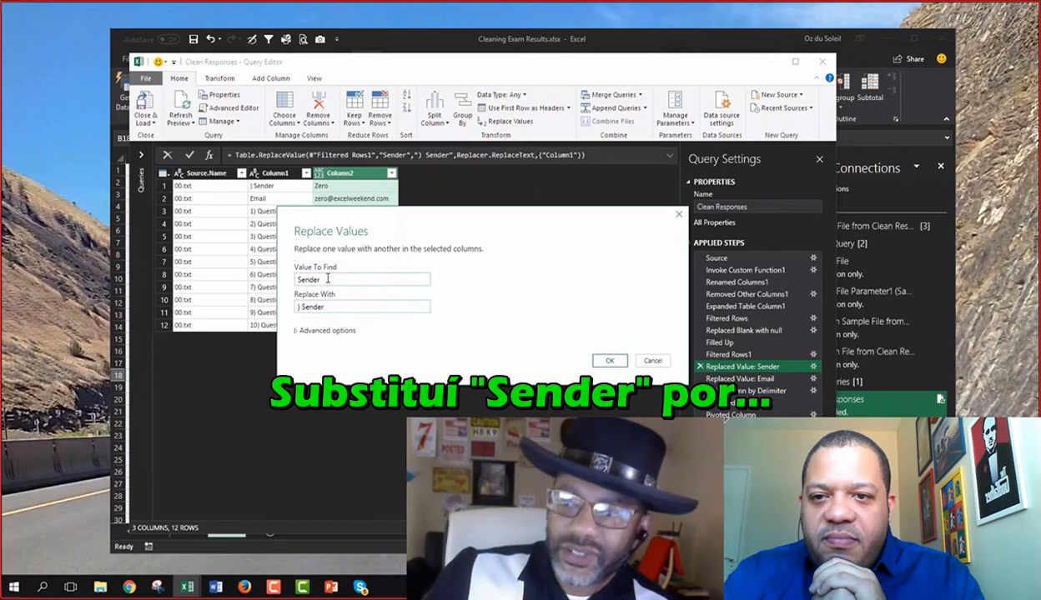
{"action": "left_click", "coordinate": [328, 280]}
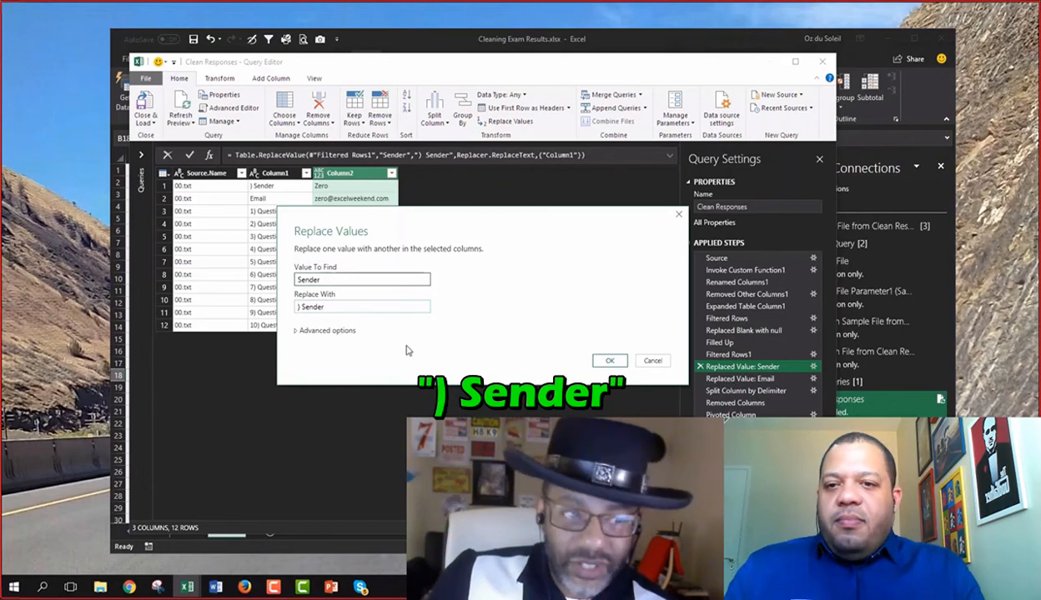
{"action": "left_click", "coordinate": [610, 361]}
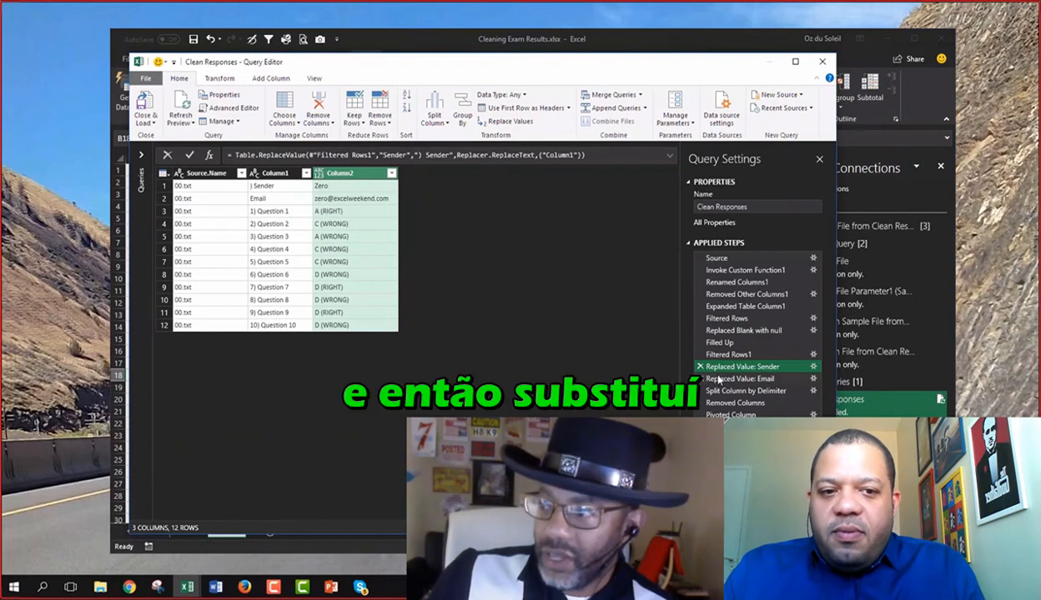
{"action": "left_click", "coordinate": [812, 380]}
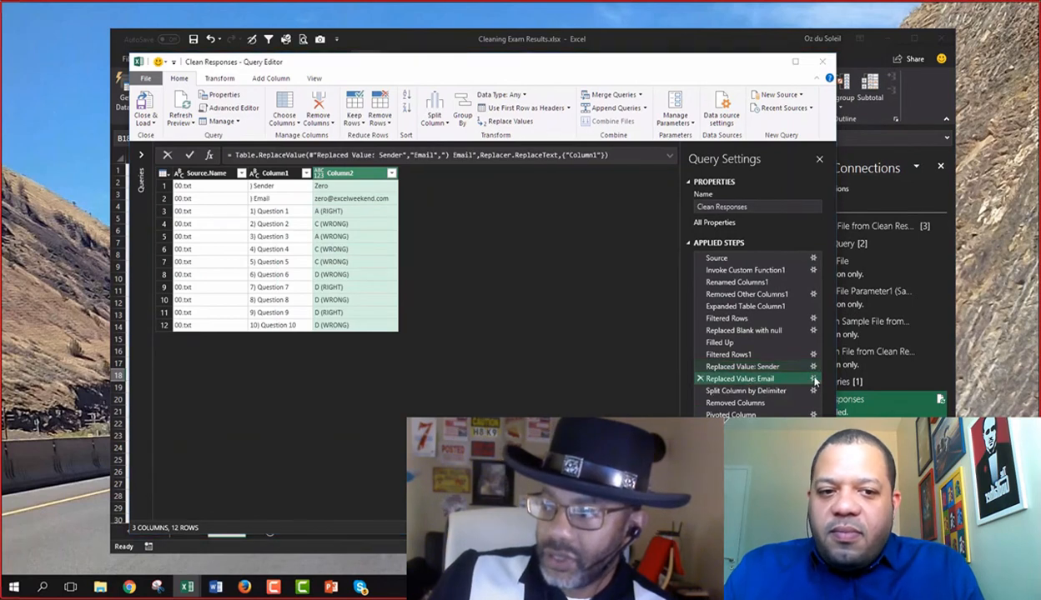
{"action": "left_click", "coordinate": [363, 279]}
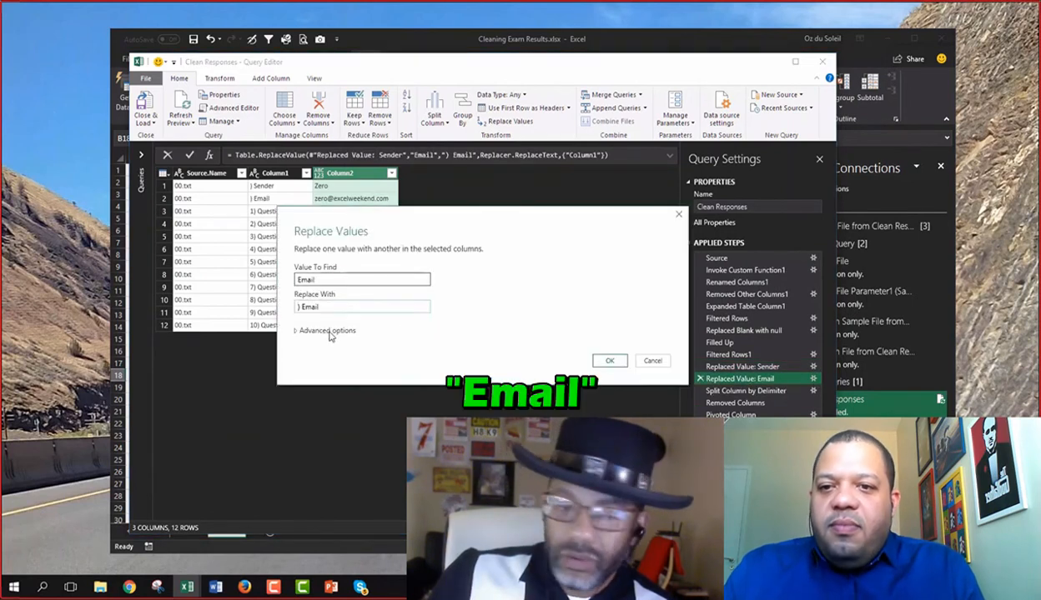
{"action": "left_click", "coordinate": [609, 361]}
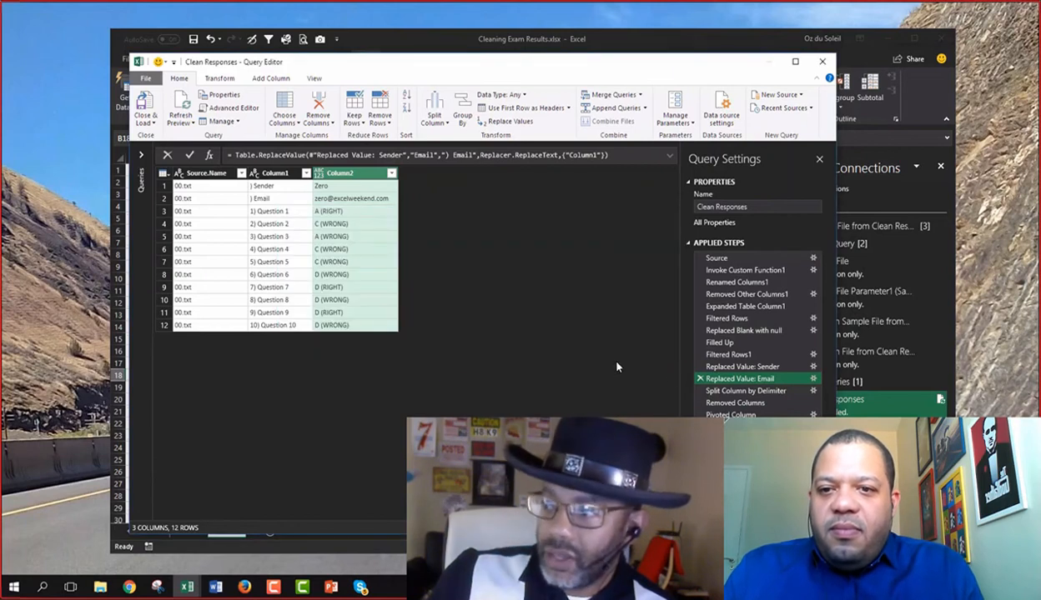
Review the results of the Split Column by Delimiter, Removed Columns and Pivoted Column steps.
{"action": "left_click", "coordinate": [727, 391]}
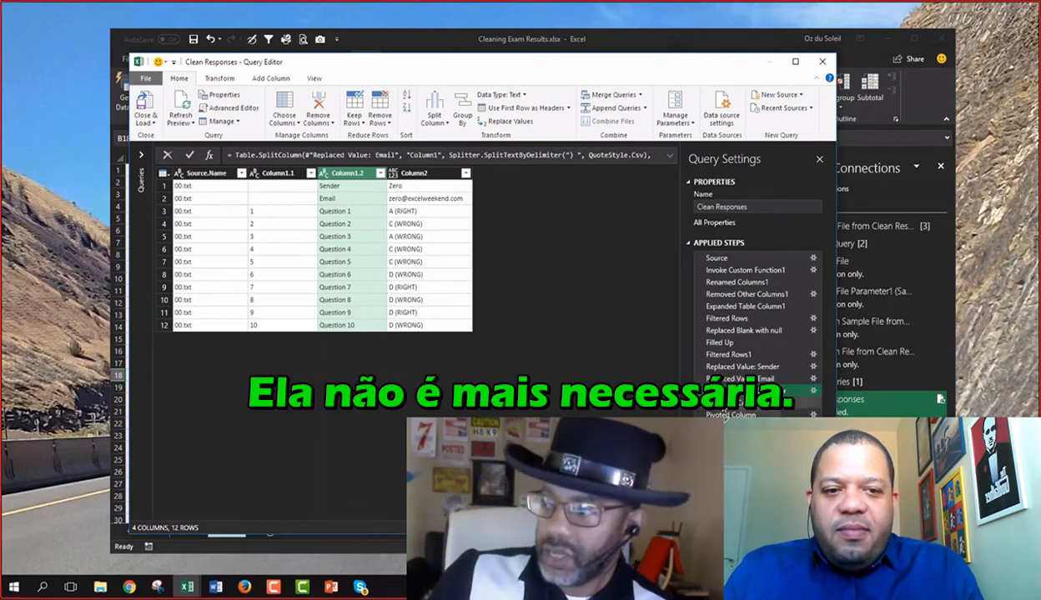
{"action": "left_click", "coordinate": [725, 403]}
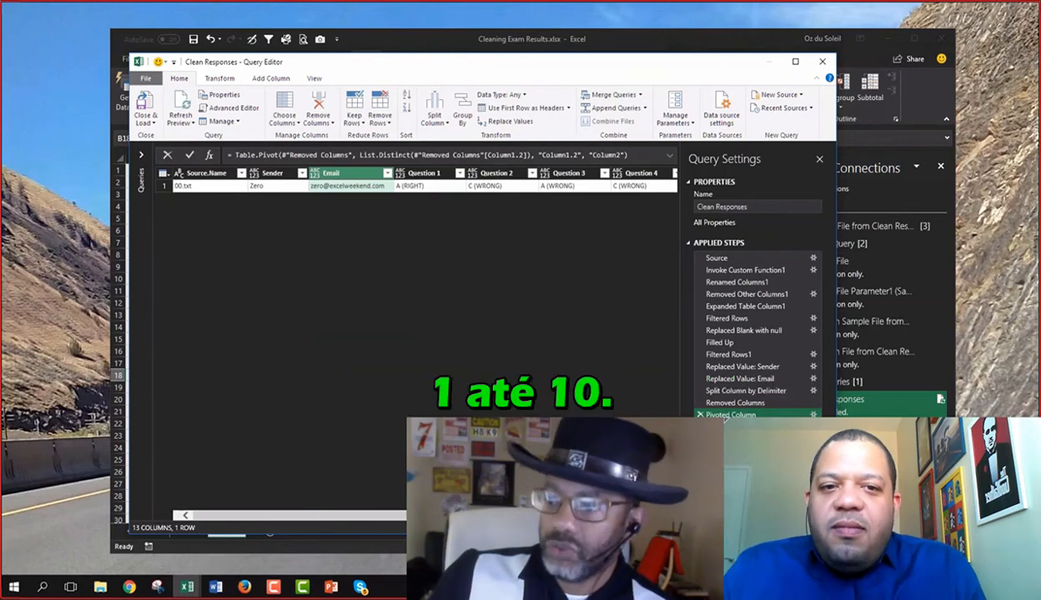
{"action": "left_click_drag", "start_coordinate": [377, 517], "coordinate": [296, 526]}
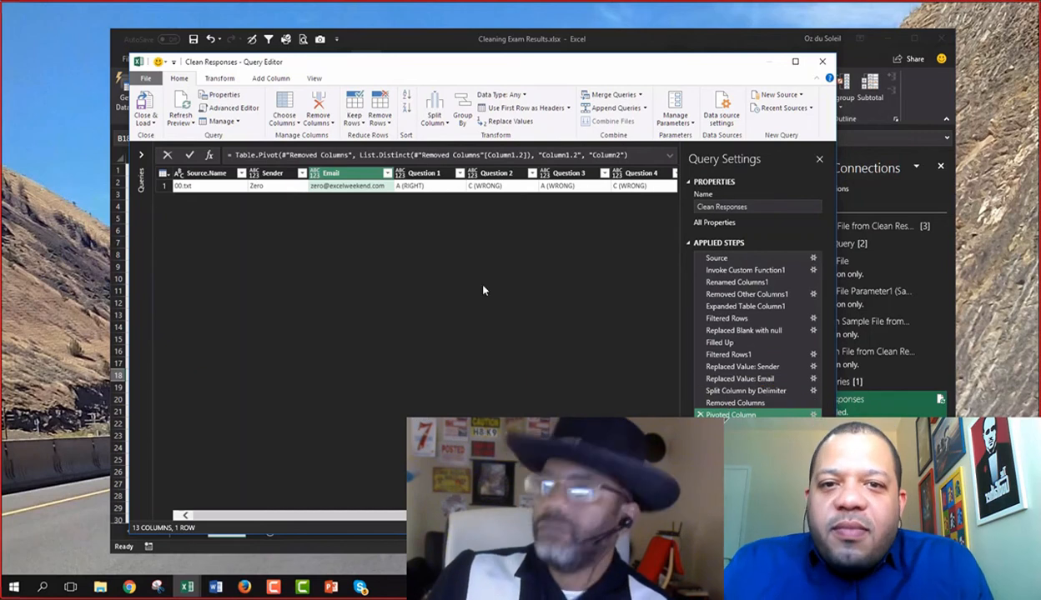
Remove the Pivoted Column step and pivot Column1.2 again, using Column2 as the values column.
{"action": "left_click", "coordinate": [219, 78]}
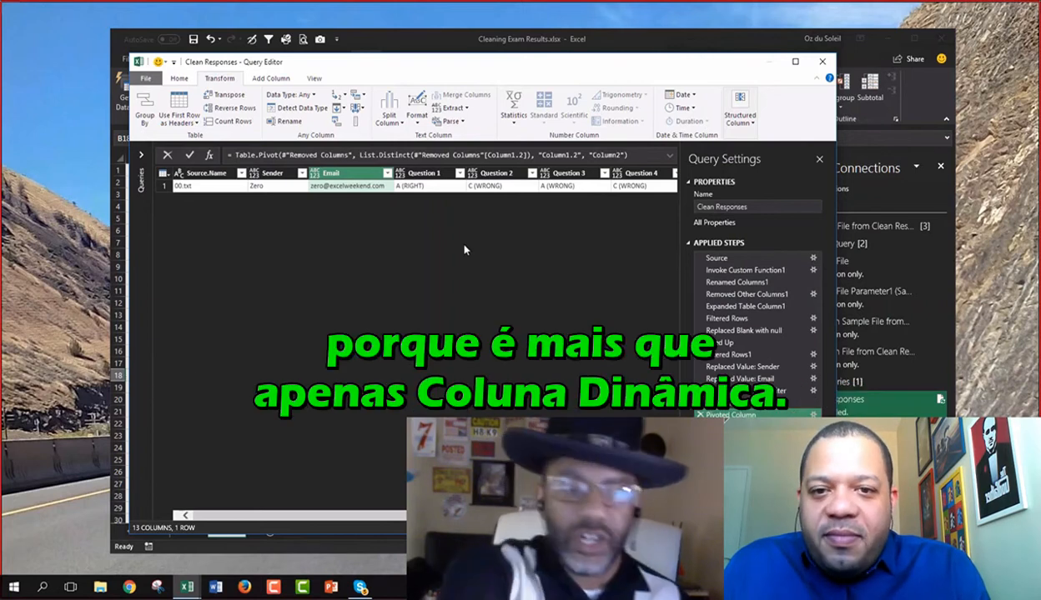
{"action": "key", "text": "Delete"}
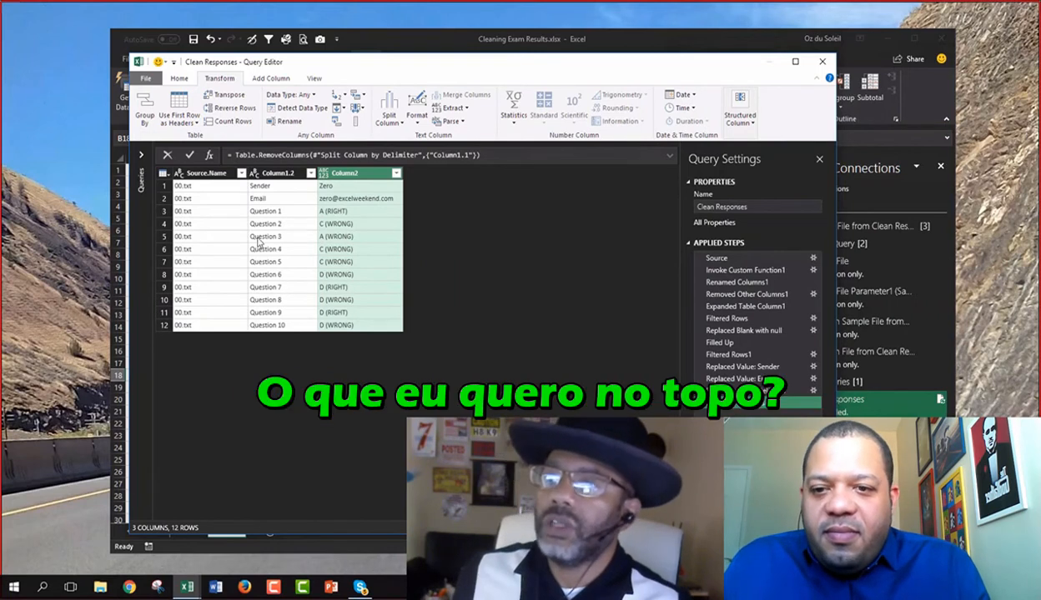
{"action": "left_click", "coordinate": [274, 175]}
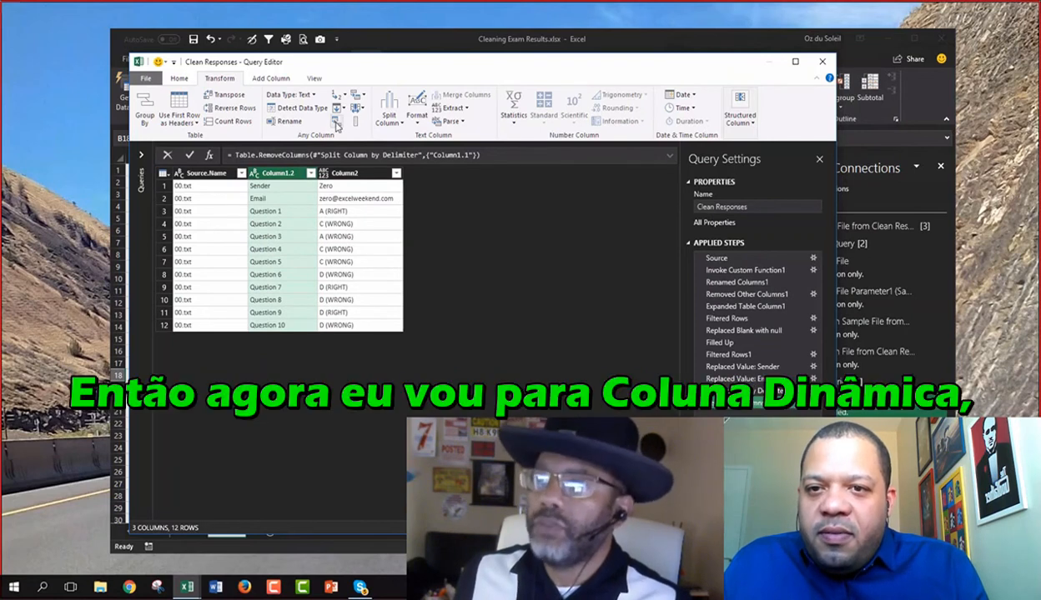
{"action": "left_click", "coordinate": [336, 124]}
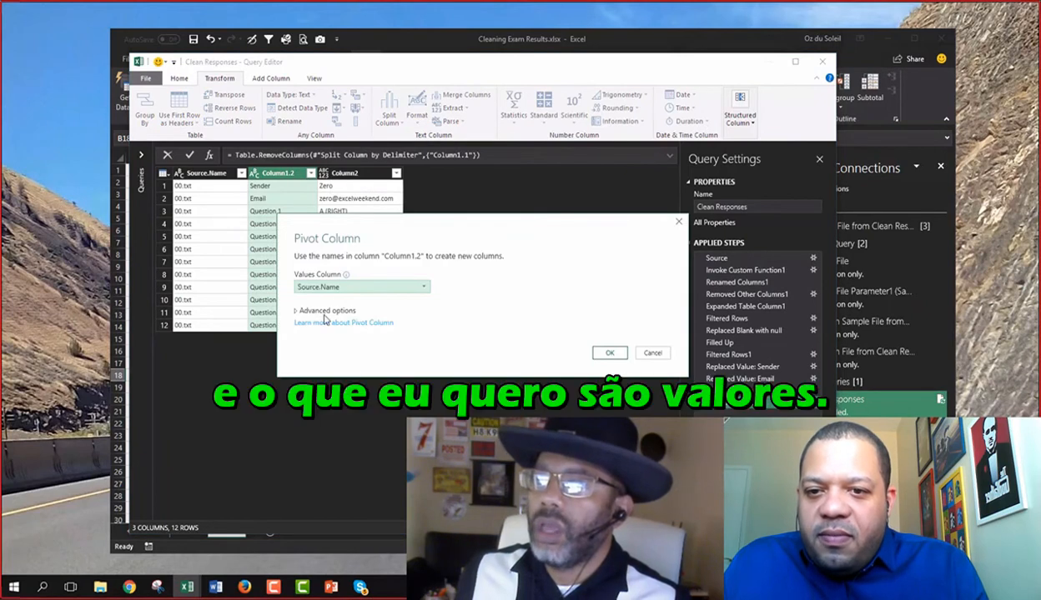
{"action": "left_click_drag", "start_coordinate": [397, 221], "coordinate": [399, 349]}
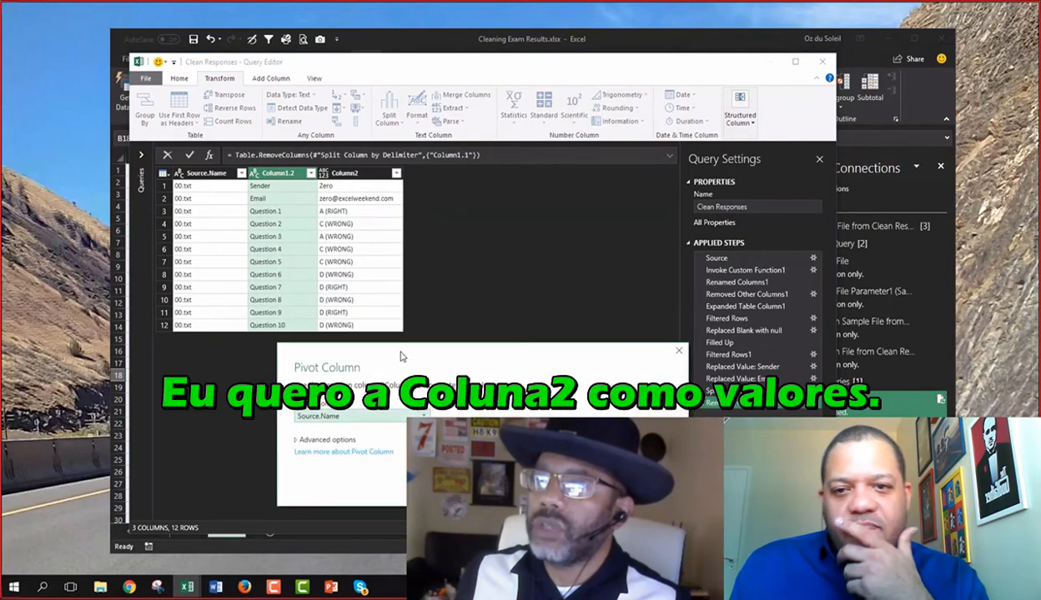
{"action": "left_click", "coordinate": [382, 417]}
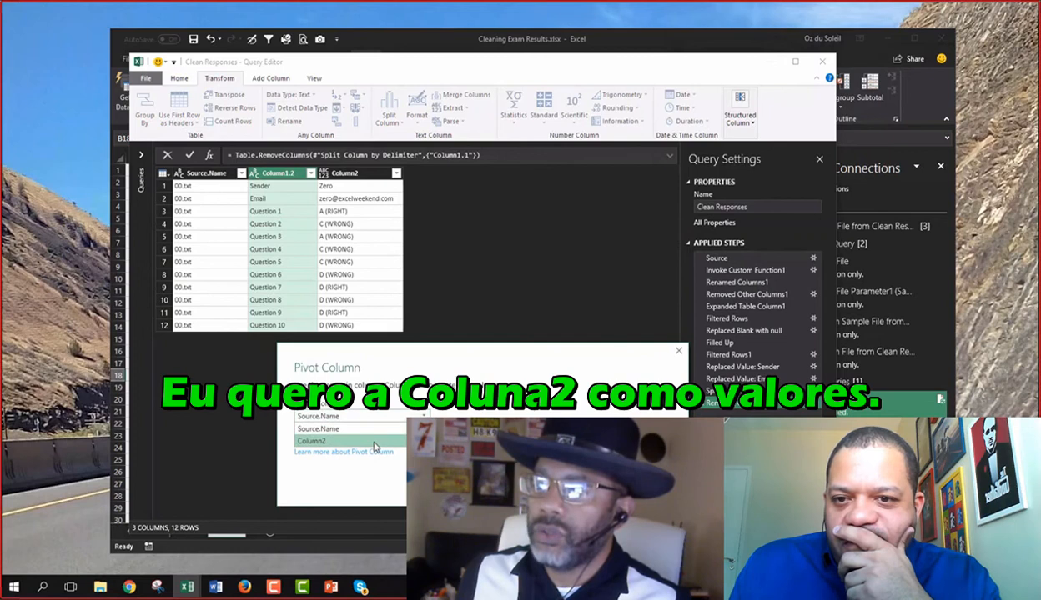
{"action": "left_click", "coordinate": [382, 440]}
Set the pivot's advanced aggregate value function to no aggregation and apply the pivot.
{"action": "left_click", "coordinate": [332, 442]}
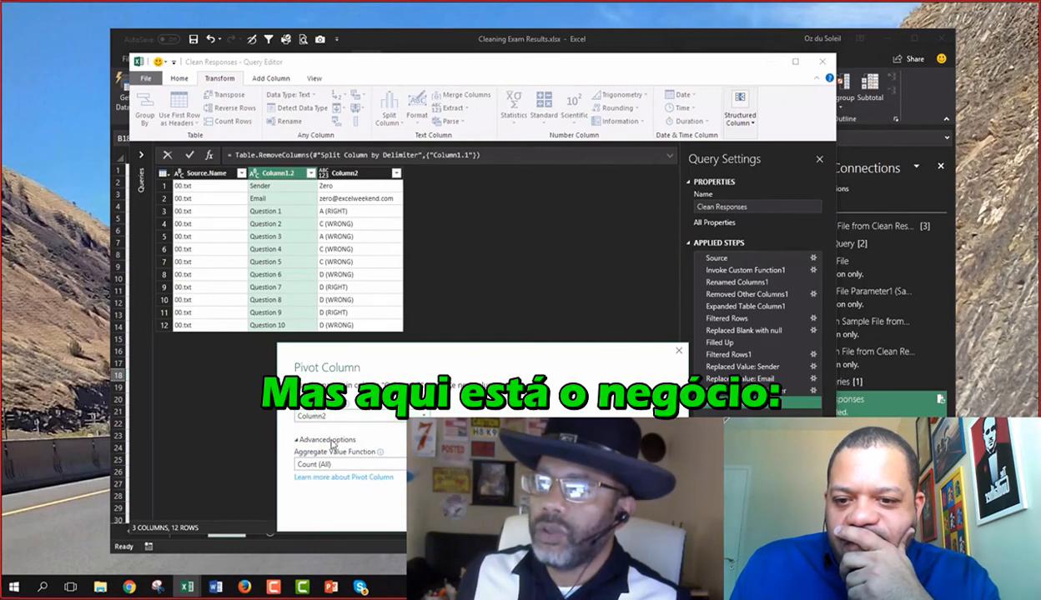
{"action": "left_click_drag", "start_coordinate": [408, 346], "coordinate": [424, 265]}
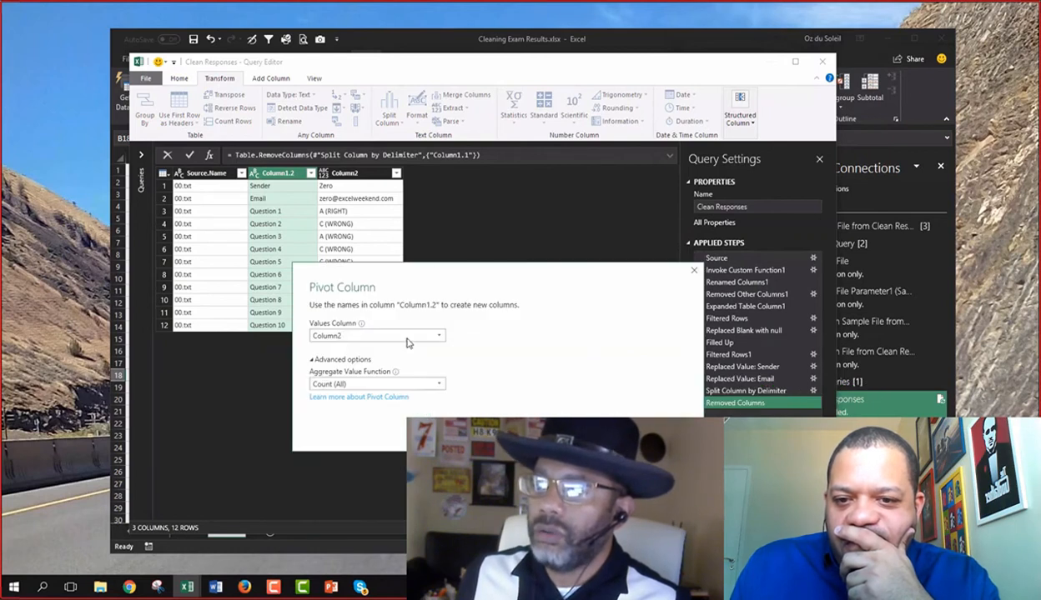
{"action": "left_click", "coordinate": [420, 384]}
{"action": "left_click", "coordinate": [377, 457]}
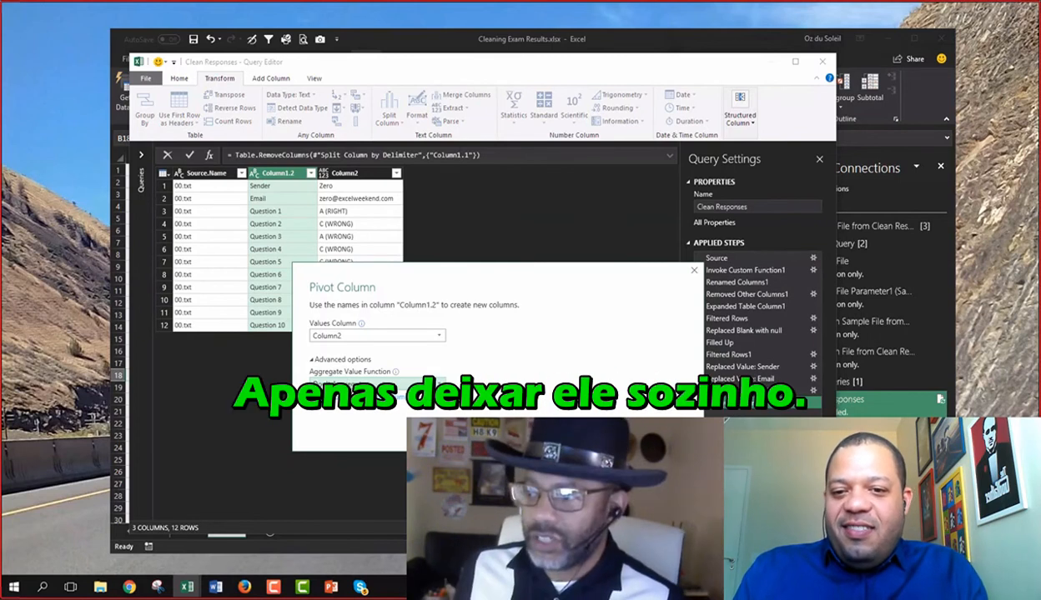
{"action": "key", "text": "Return"}
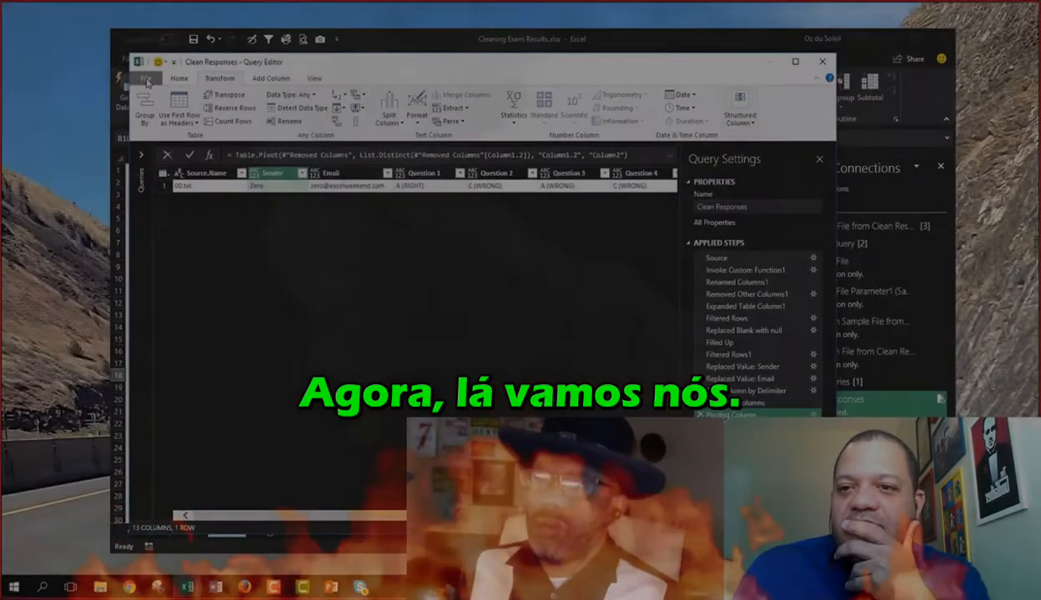
Close the query editor, load the Clean Responses query, and display its table on Sheet2.
{"action": "left_click", "coordinate": [145, 80]}
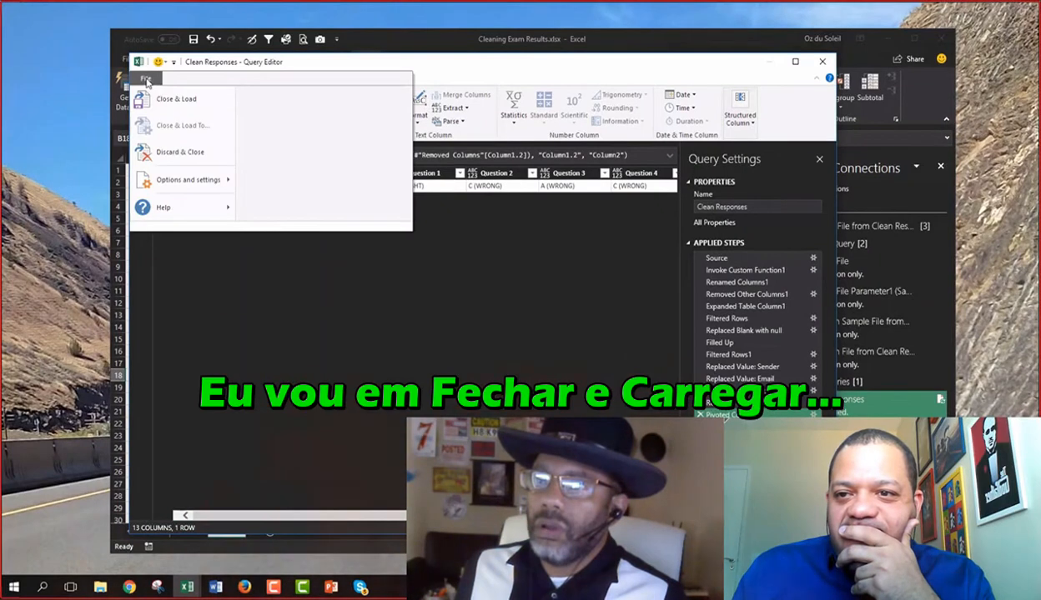
{"action": "left_click", "coordinate": [157, 99]}
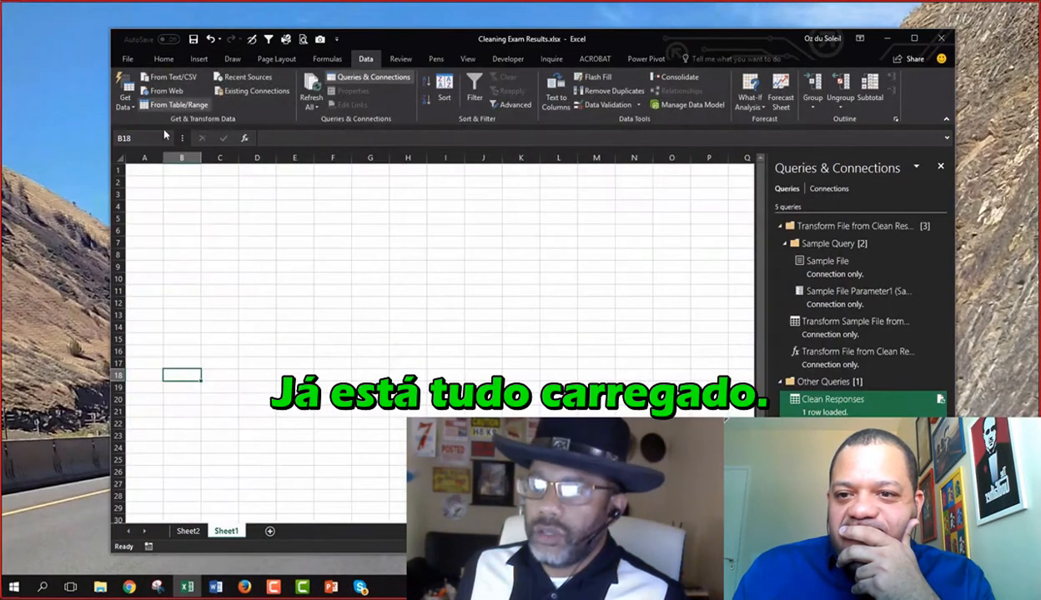
{"action": "left_click", "coordinate": [185, 529]}
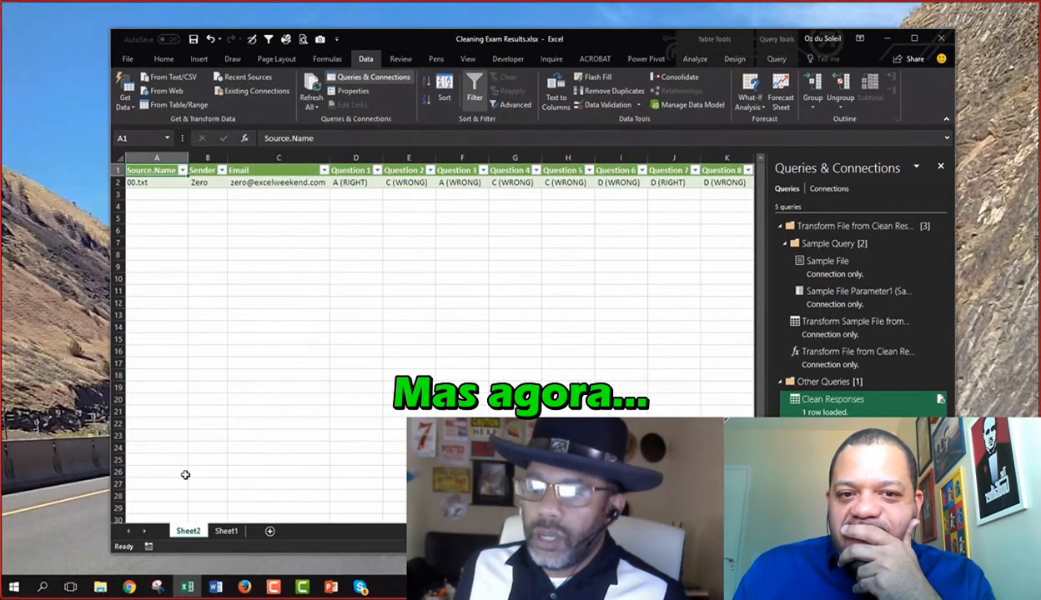
Switch to File Explorer, open the oz folder on drive D, and move files 01.txt to 11.txt into the Clean Responses folder.
{"action": "left_click", "coordinate": [100, 589]}
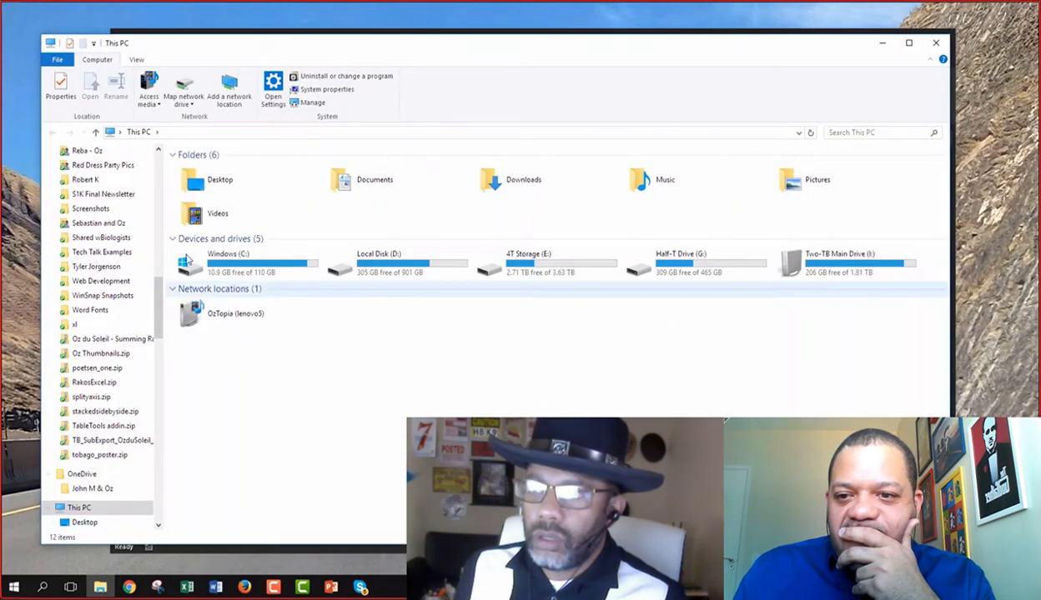
{"action": "left_click_drag", "start_coordinate": [299, 48], "coordinate": [0, 117]}
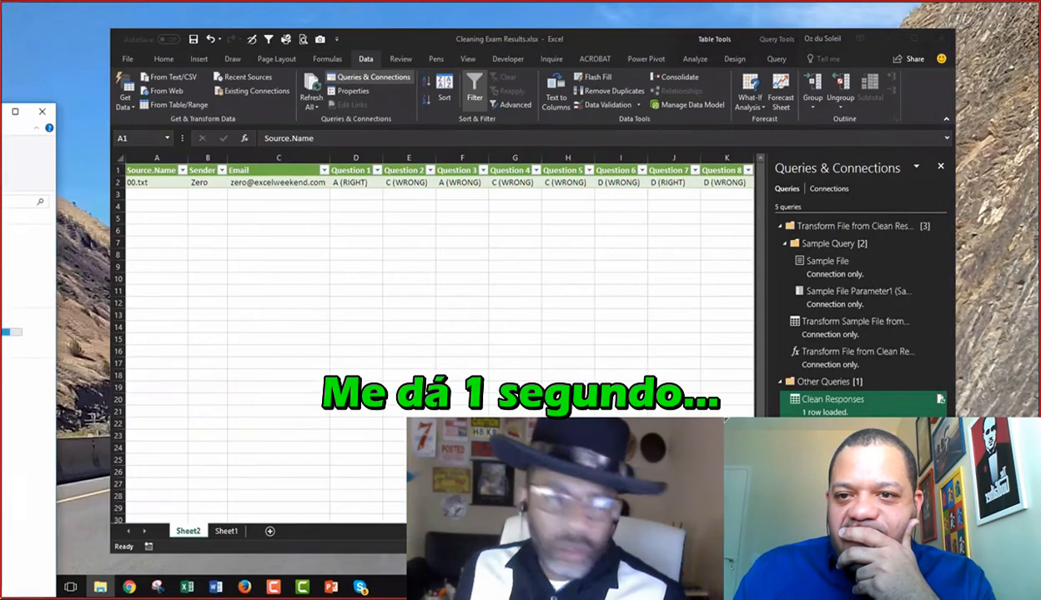
{"action": "left_click_drag", "start_coordinate": [0, 266], "coordinate": [533, 67]}
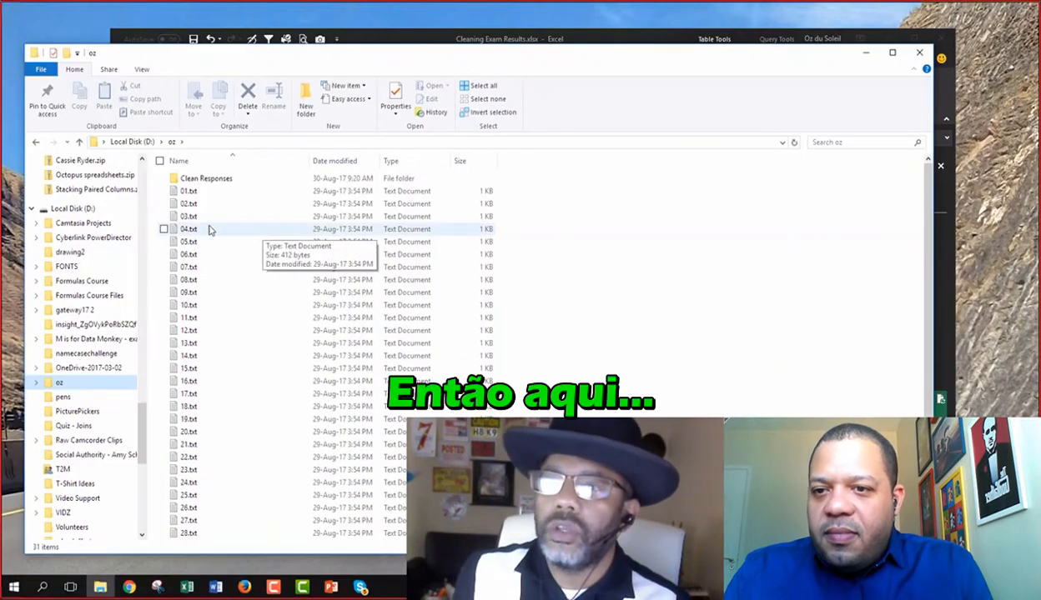
{"action": "left_click_drag", "start_coordinate": [154, 198], "coordinate": [247, 322]}
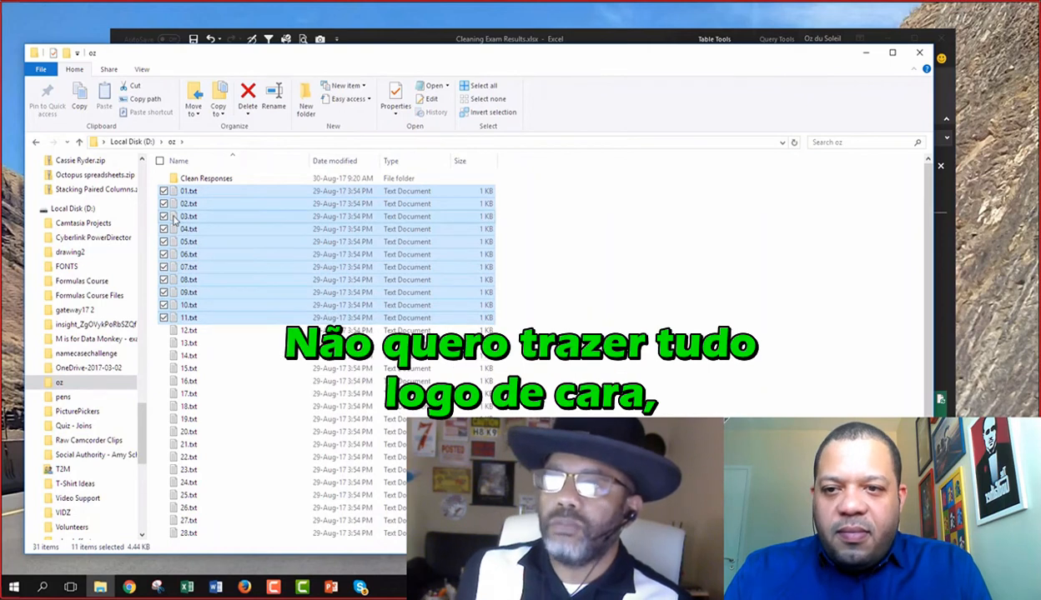
{"action": "left_click_drag", "start_coordinate": [176, 193], "coordinate": [178, 182]}
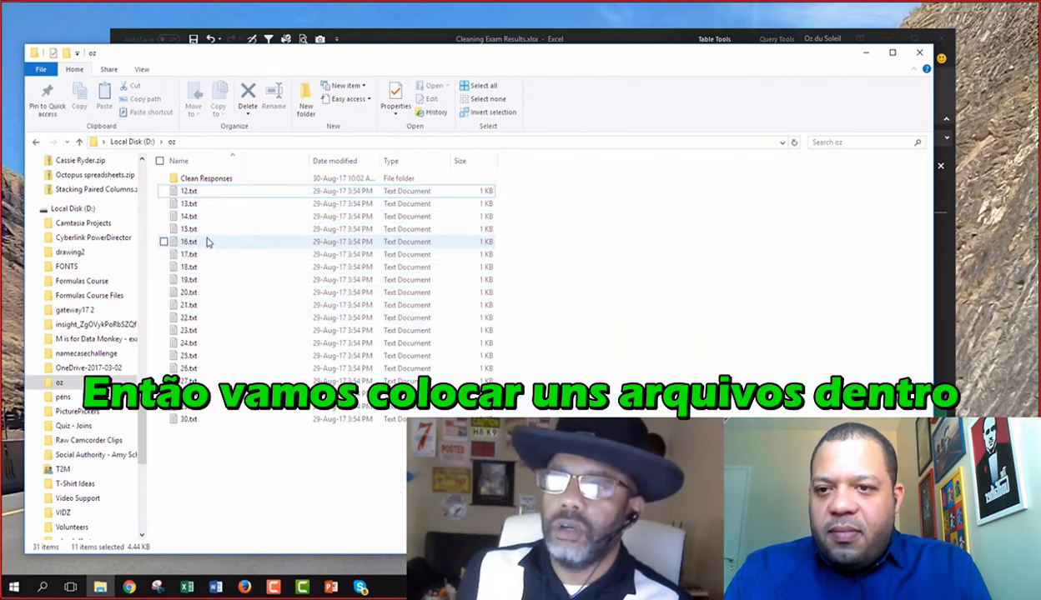
Return to the Excel workbook, refresh all queries, and review the loaded rows across all question columns.
{"action": "left_click", "coordinate": [629, 35]}
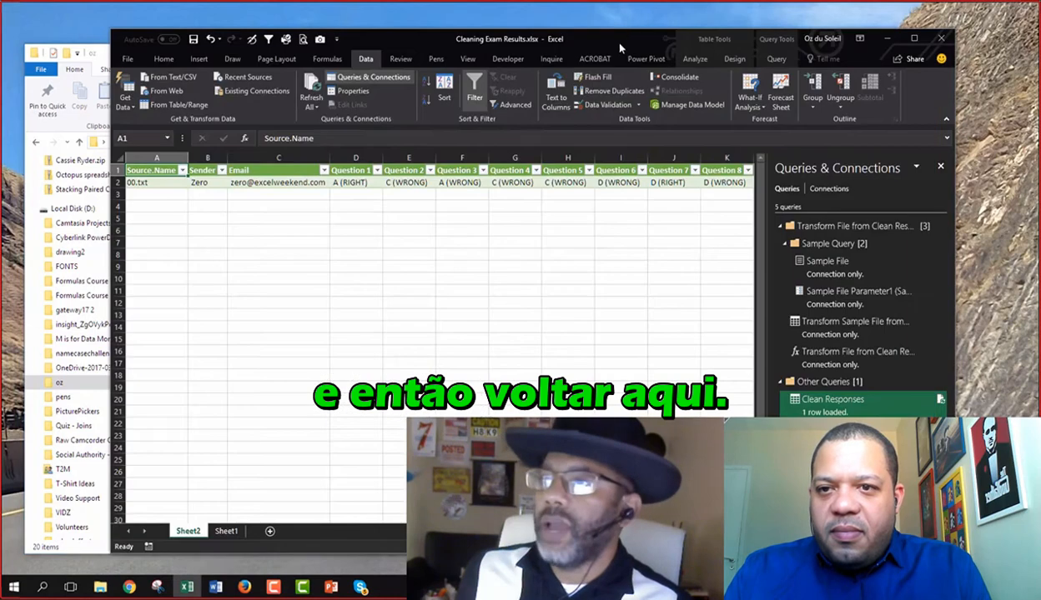
{"action": "left_click", "coordinate": [314, 86]}
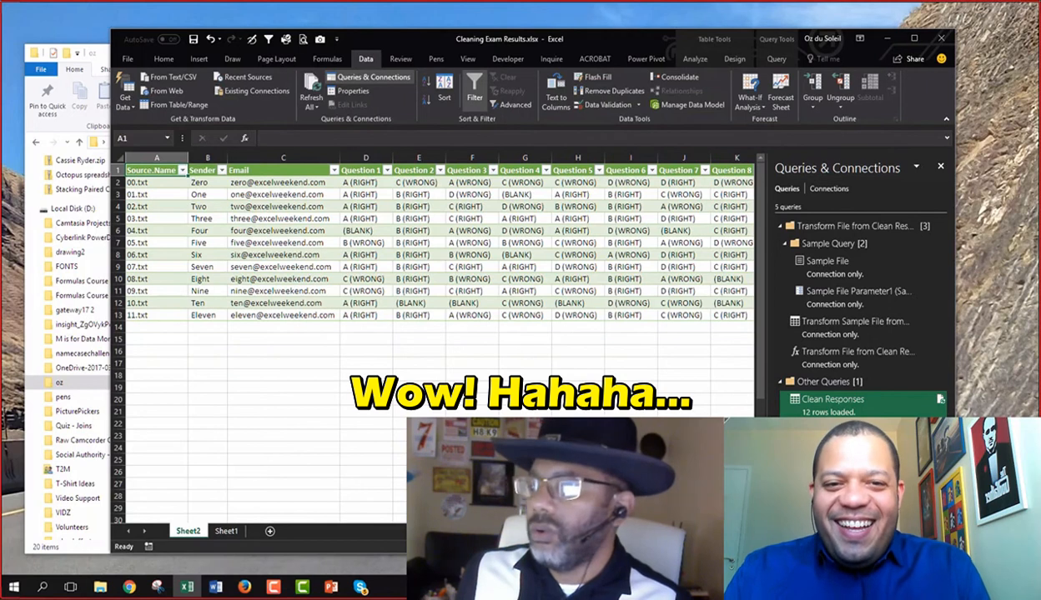
{"action": "scroll", "coordinate": [440, 333], "scroll_direction": "right", "scroll_amount": 3}
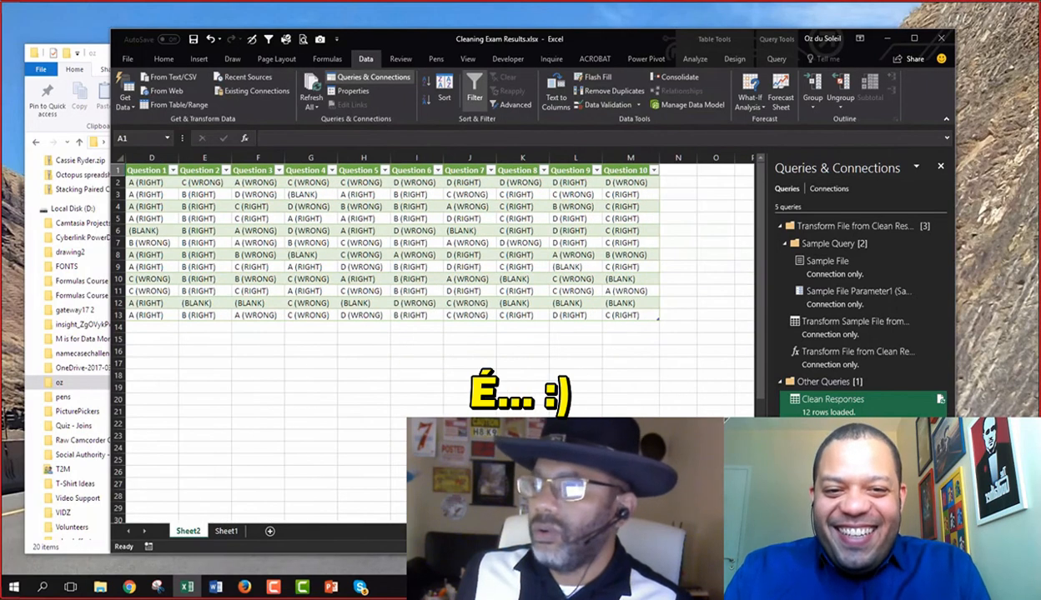
{"action": "scroll", "coordinate": [154, 310], "scroll_direction": "left", "scroll_amount": 3}
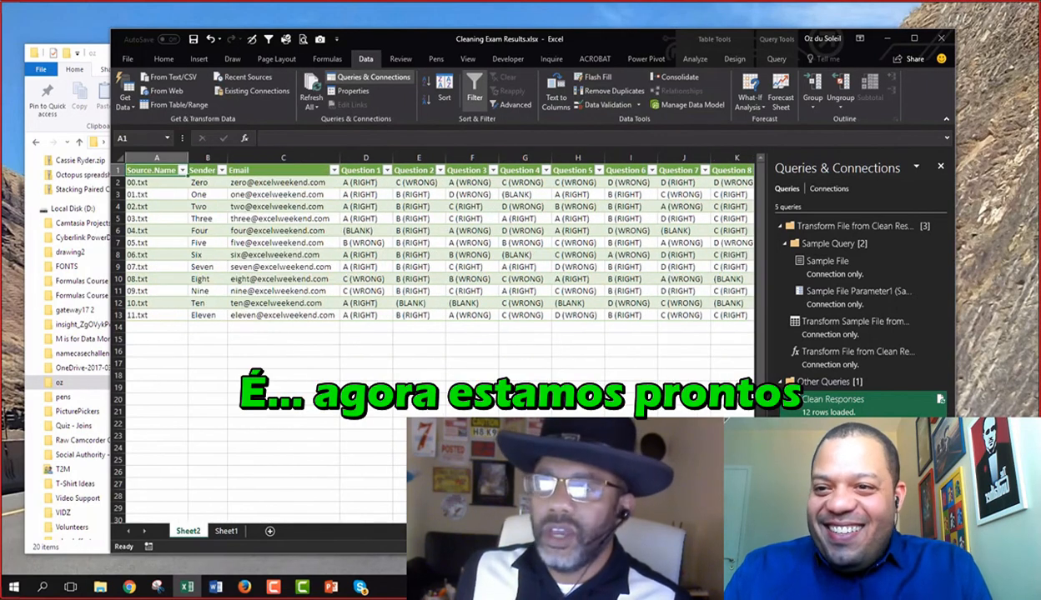
Move files 12.txt to 30.txt into the Clean Responses folder in File Explorer, and refresh all queries in the Excel workbook.
{"action": "left_click", "coordinate": [33, 300]}
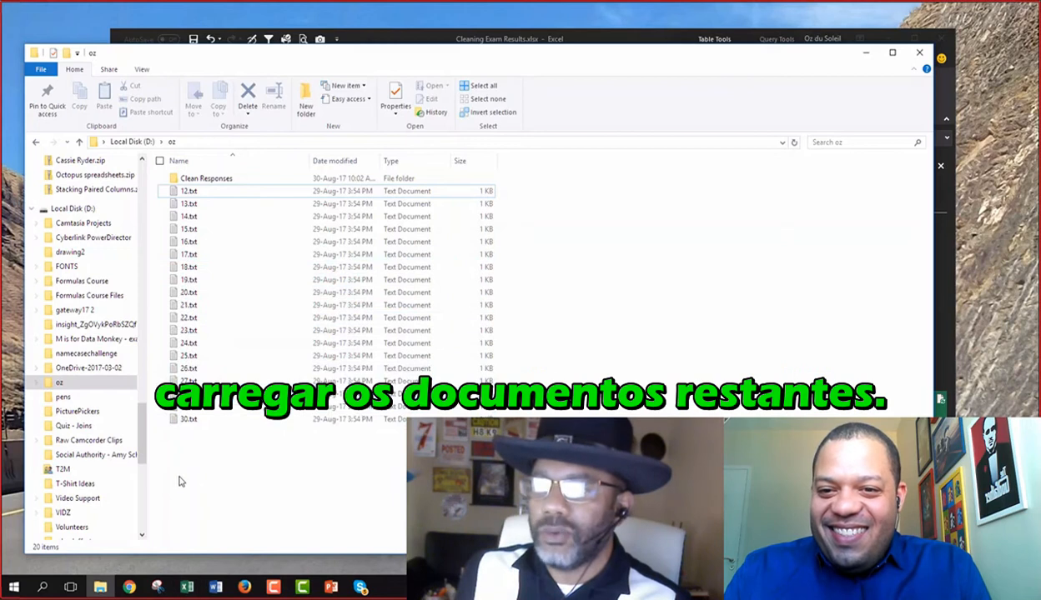
{"action": "left_click_drag", "start_coordinate": [187, 467], "coordinate": [185, 192]}
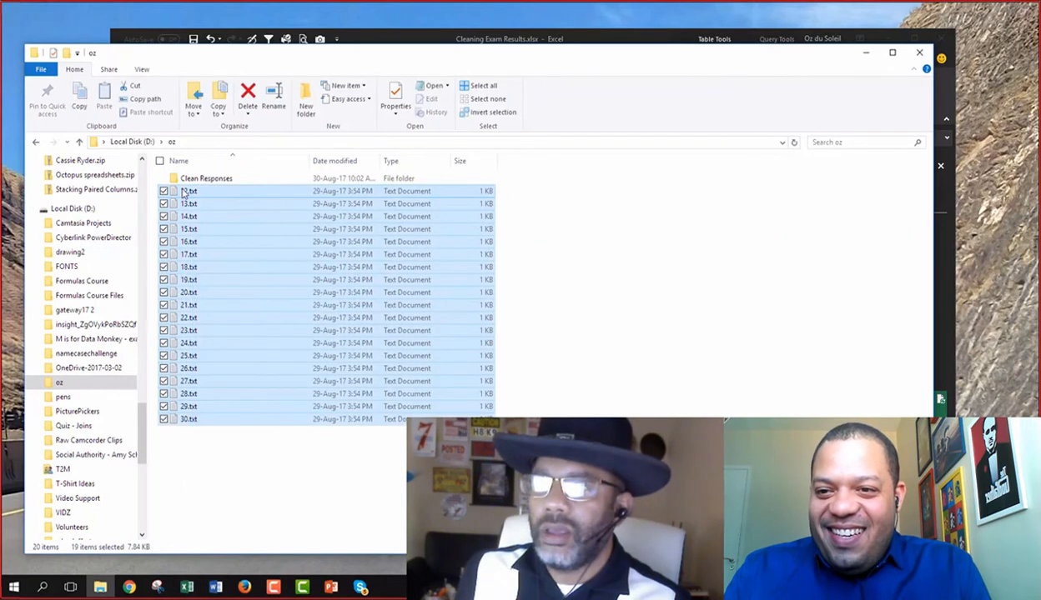
{"action": "key", "text": "Delete"}
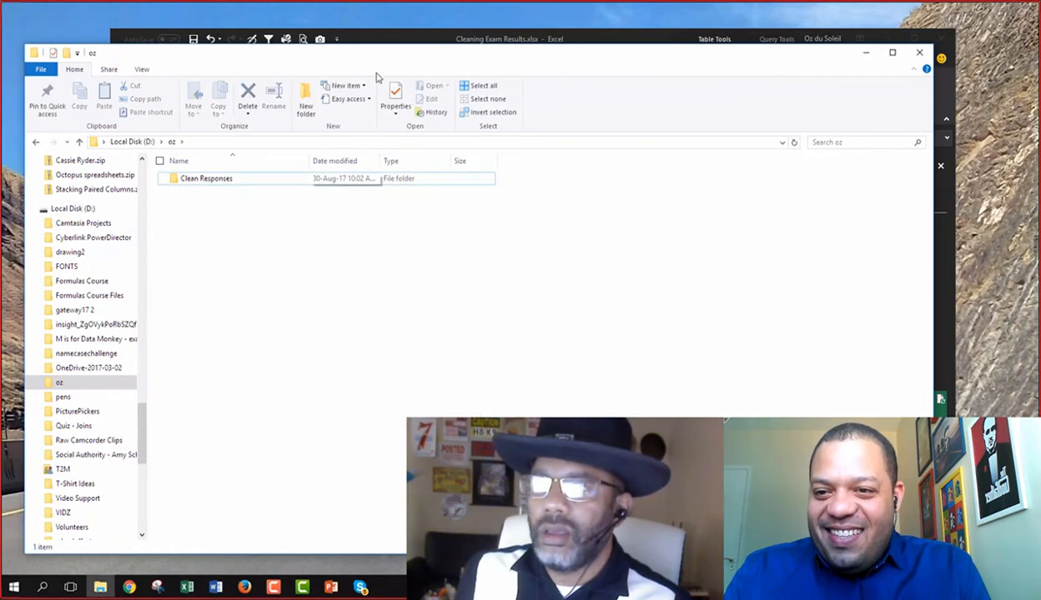
{"action": "left_click", "coordinate": [415, 36]}
{"action": "left_click", "coordinate": [311, 92]}
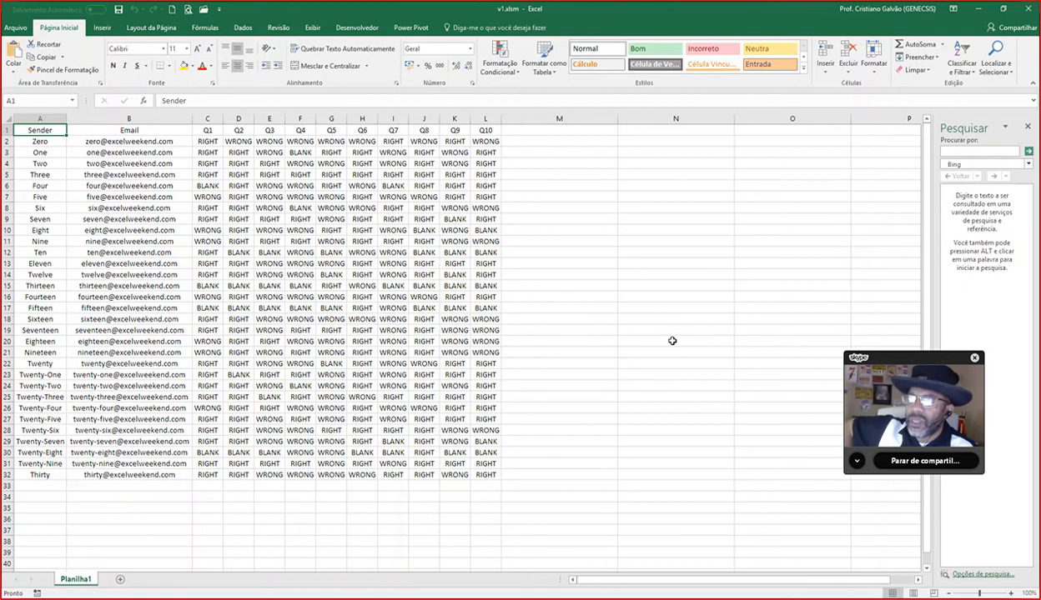
Clear all the data from sheet Planilha1 in the v1.xlsm workbook, leaving cell A1 selected.
{"action": "left_click_drag", "start_coordinate": [209, 141], "coordinate": [499, 474]}
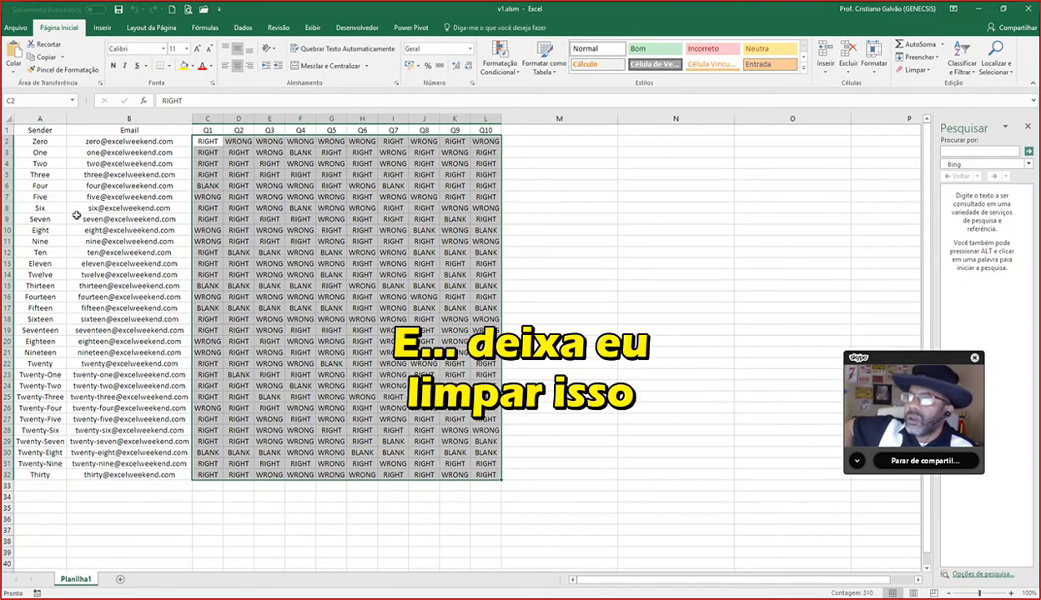
{"action": "left_click", "coordinate": [4, 120]}
{"action": "key", "text": "Delete"}
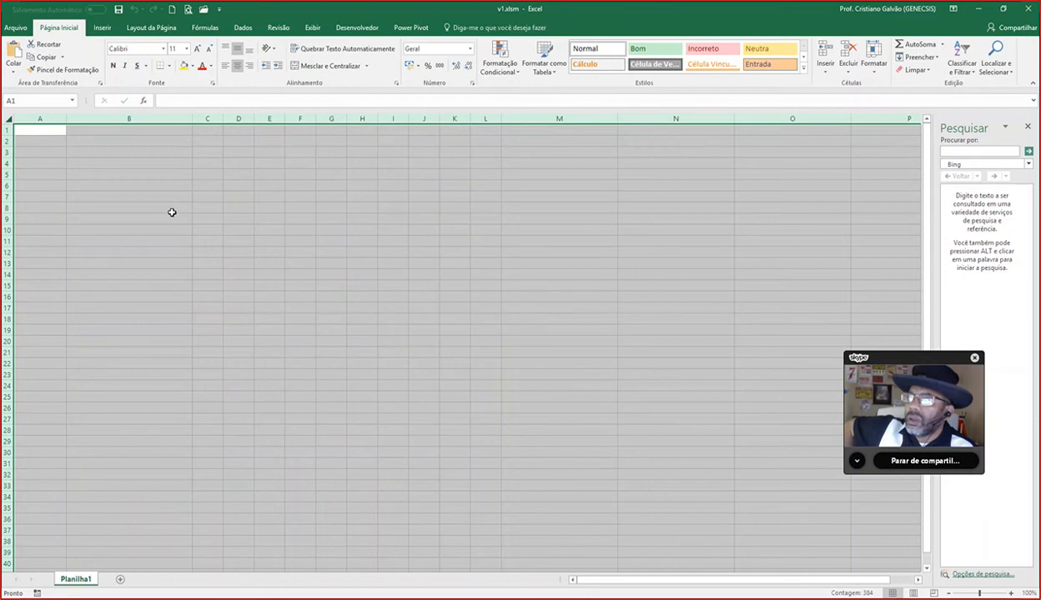
{"action": "left_click", "coordinate": [32, 129]}
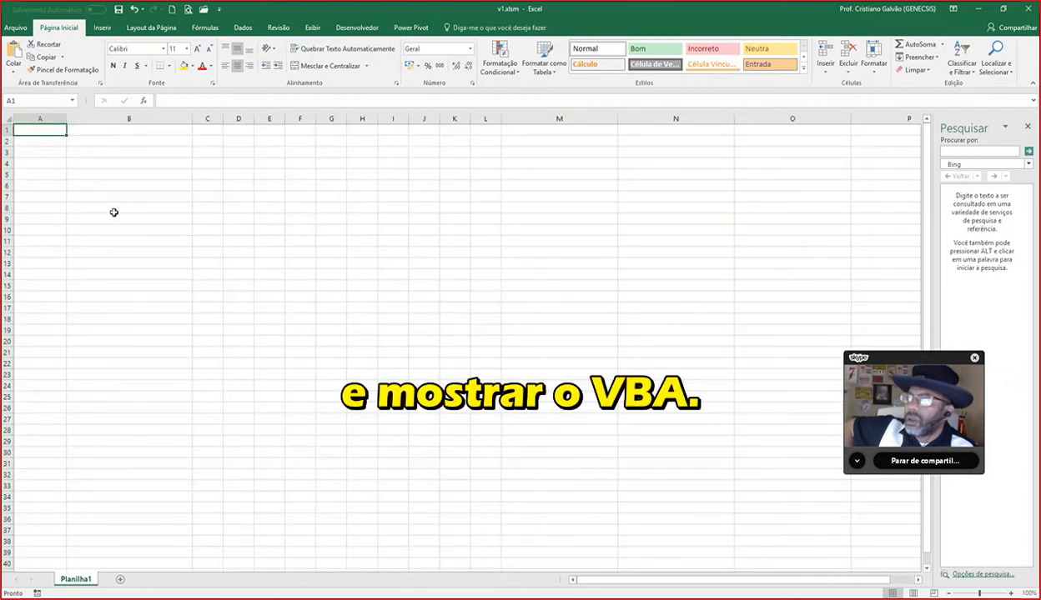
Show the GetData macro's code in the Visual Basic editor and reposition the editor window to bring it fully into view.
{"action": "key", "text": "alt+F11"}
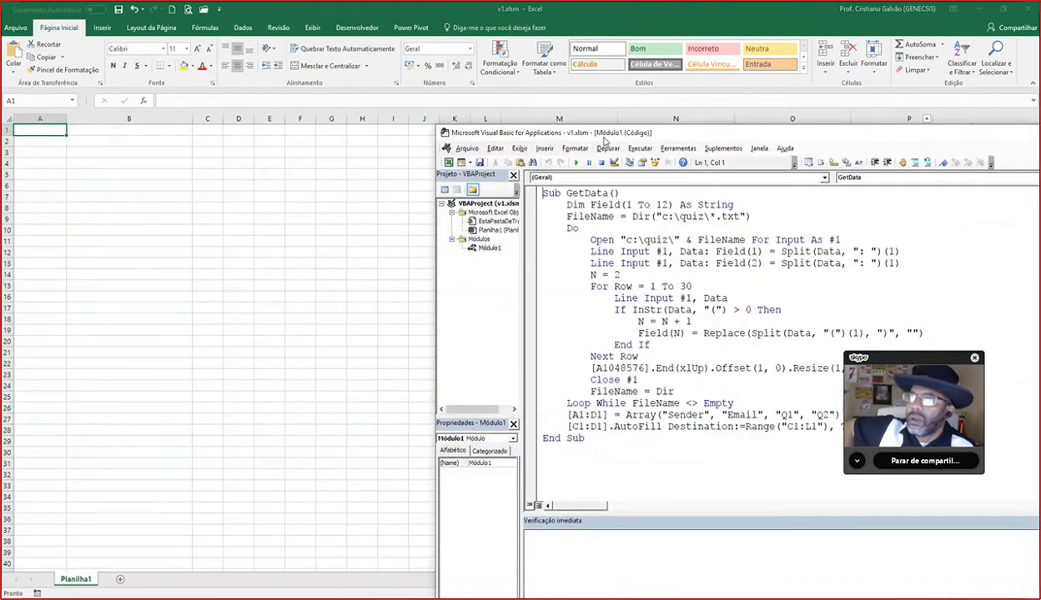
{"action": "left_click_drag", "start_coordinate": [604, 138], "coordinate": [486, 70]}
{"action": "left_click_drag", "start_coordinate": [615, 68], "coordinate": [415, 91]}
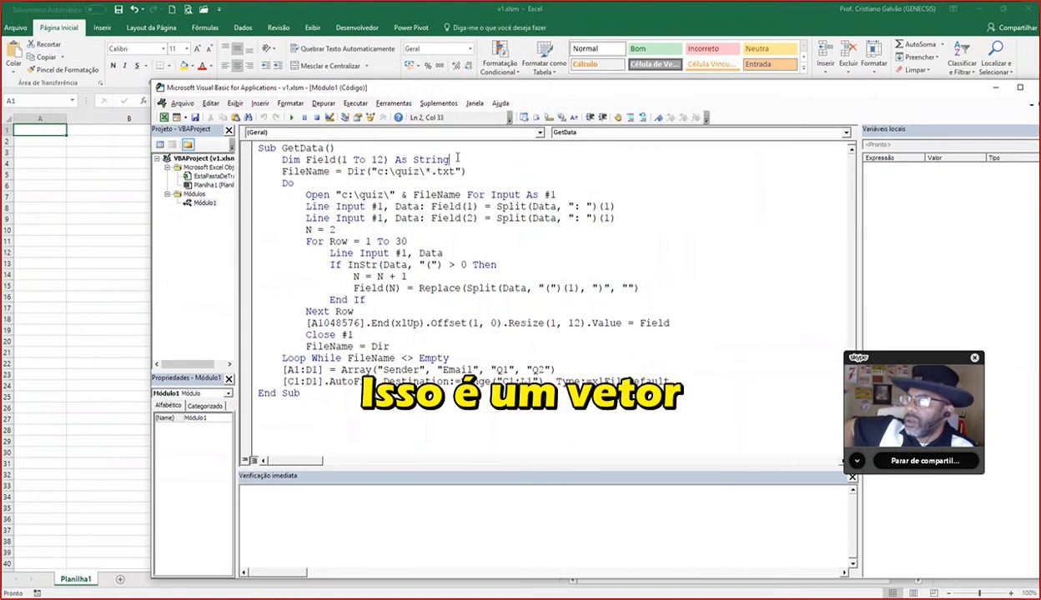
Step through the GetData macro line by line from its start until the first file line is read into Data.
{"action": "key", "text": "F8"}
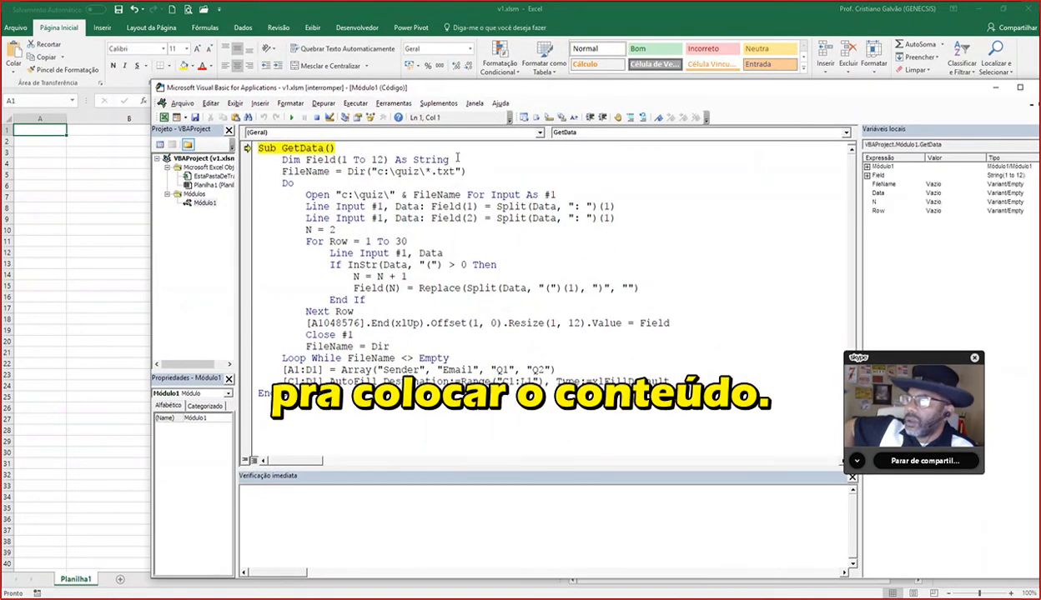
{"action": "key", "text": "F8"}
{"action": "key", "text": "F8"}
{"action": "key", "text": "F8"}
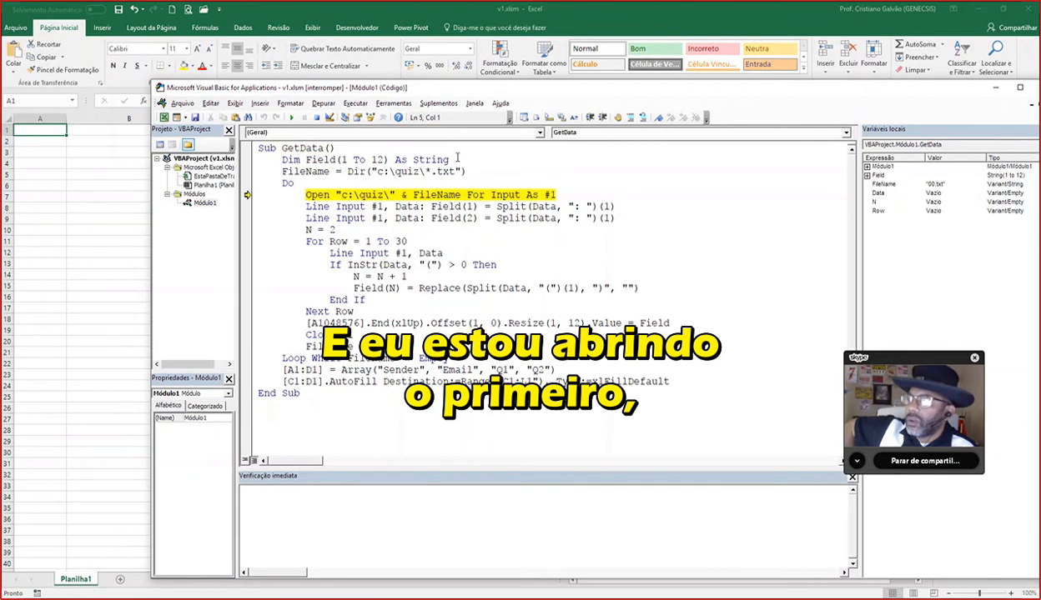
{"action": "key", "text": "F8"}
{"action": "mouse_move", "coordinate": [437, 194]}
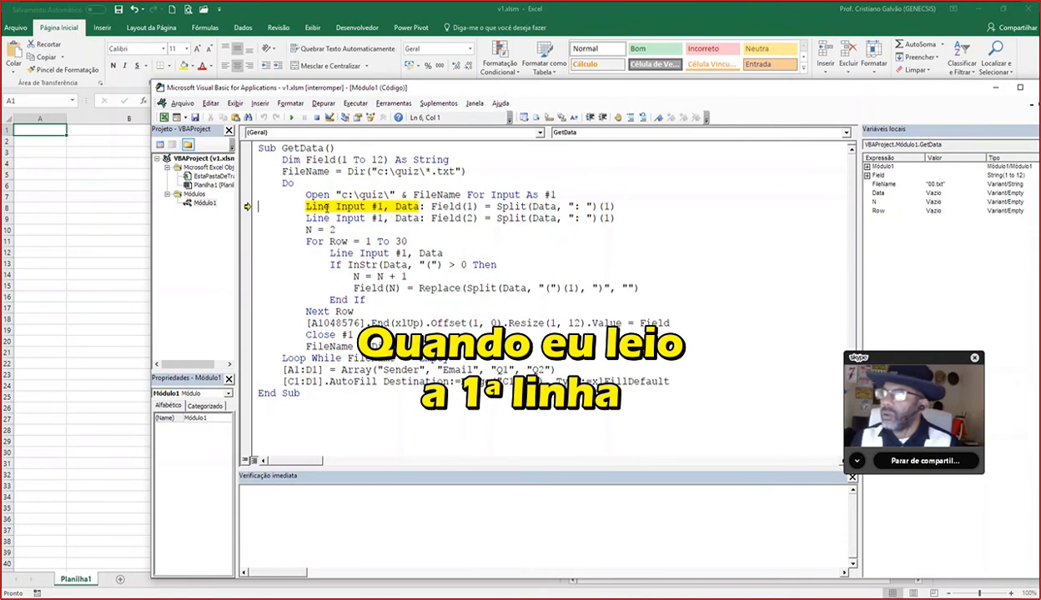
{"action": "key", "text": "F8"}
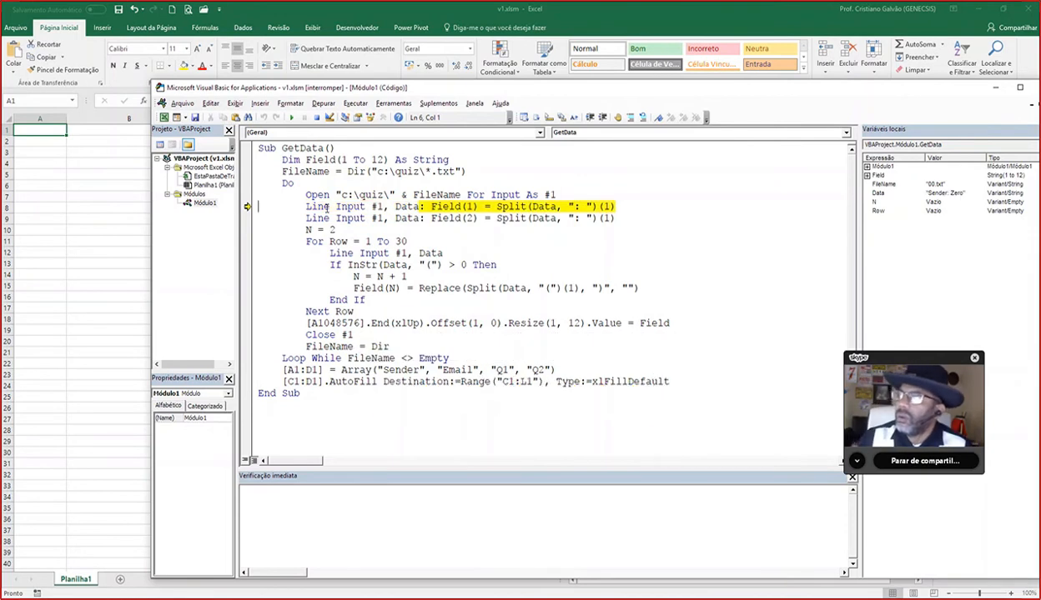
Bring the local variables list into view and mark the Data variable's value.
{"action": "left_click_drag", "start_coordinate": [677, 87], "coordinate": [532, 82]}
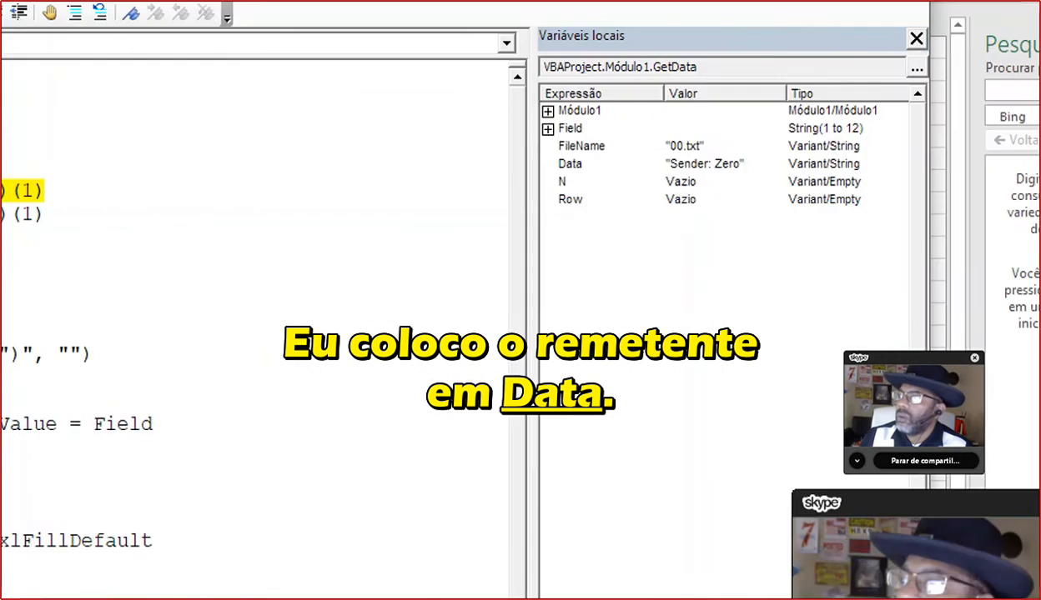
{"action": "mouse_move", "coordinate": [555, 176]}
{"action": "left_mouse_down"}
{"action": "mouse_move", "coordinate": [753, 180]}
{"action": "mouse_move", "coordinate": [738, 140]}
{"action": "mouse_move", "coordinate": [537, 143]}
{"action": "mouse_move", "coordinate": [544, 168]}
{"action": "left_mouse_up"}
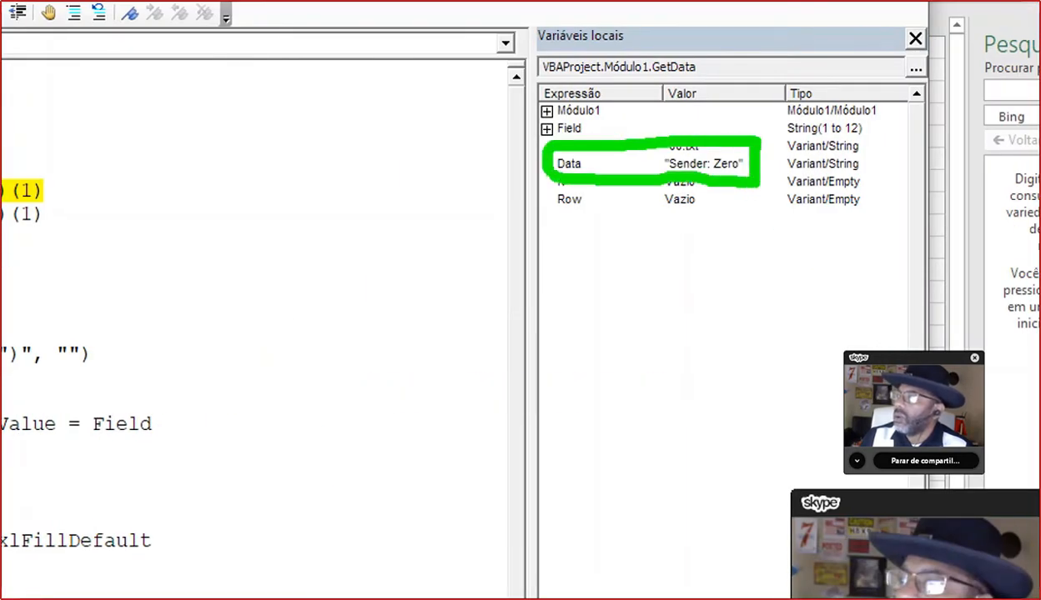
{"action": "key", "text": "Escape"}
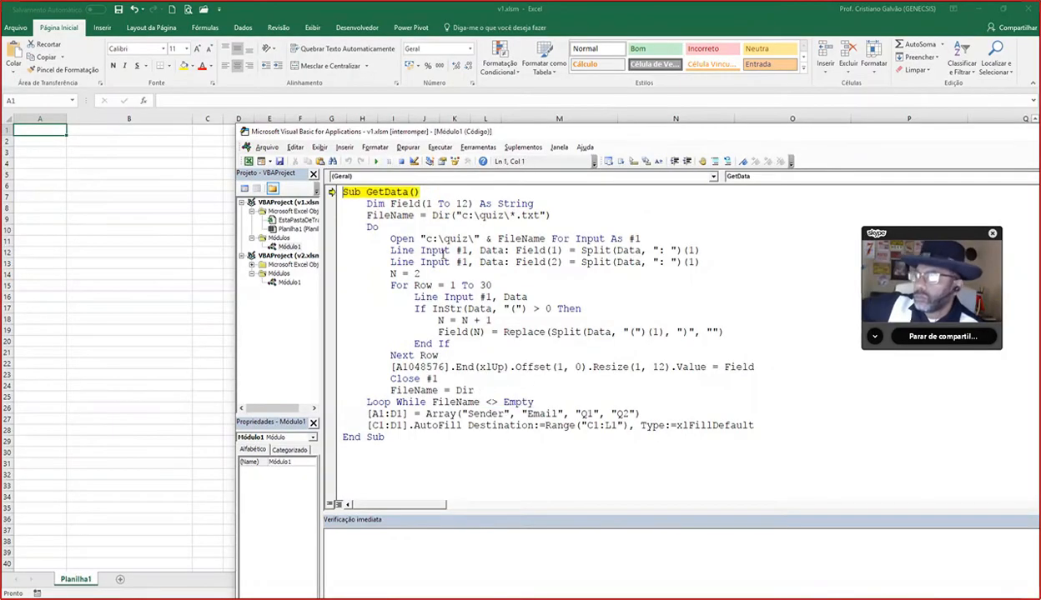
Step GetData through the Dir and Open statements to the first Line Input statement.
{"action": "key", "text": "F8"}
{"action": "key", "text": "F8"}
{"action": "key", "text": "F8"}
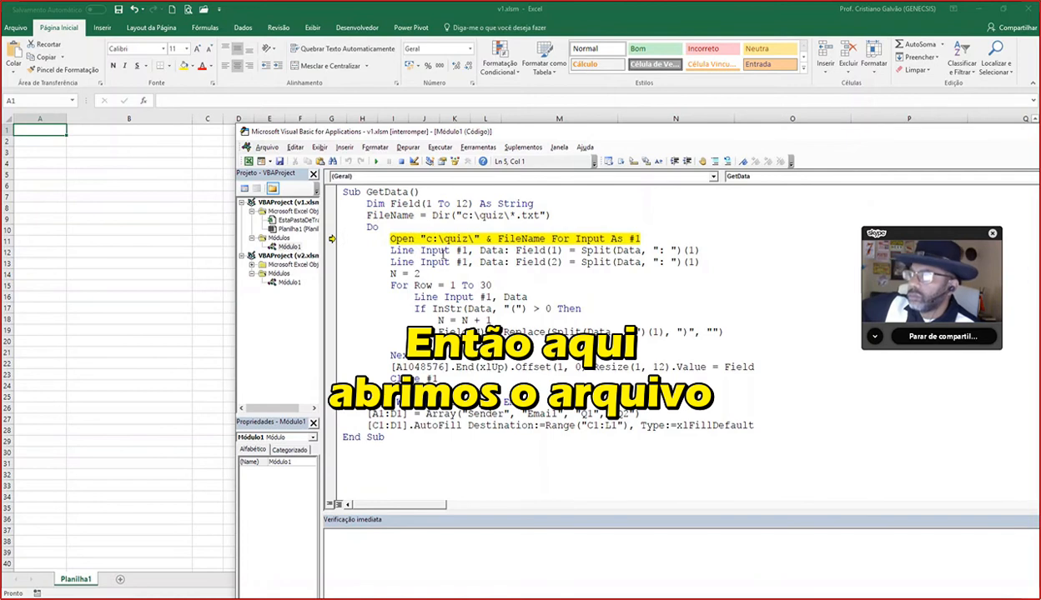
{"action": "key", "text": "F8"}
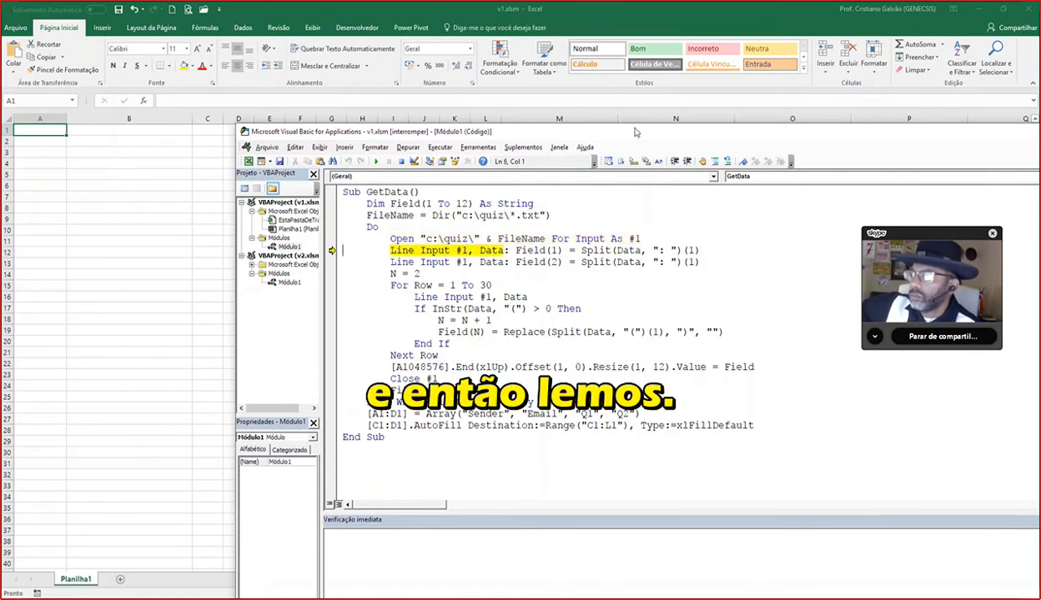
Reposition the code editor, widen the local variables pane, and expand the Field array and Módulo1 in it.
{"action": "left_click_drag", "start_coordinate": [634, 132], "coordinate": [398, 130]}
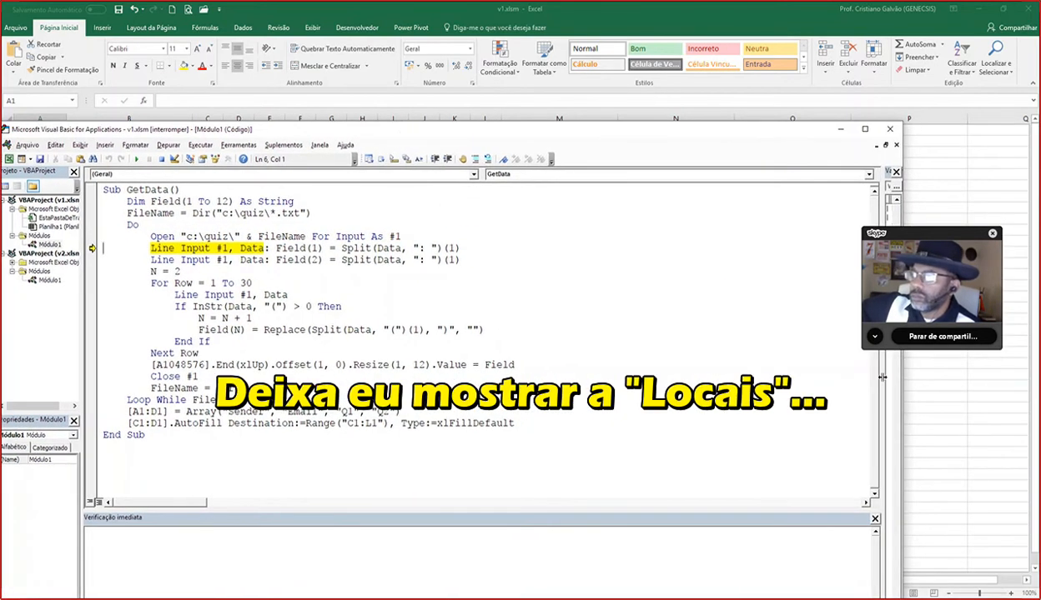
{"action": "left_click_drag", "start_coordinate": [882, 377], "coordinate": [570, 357]}
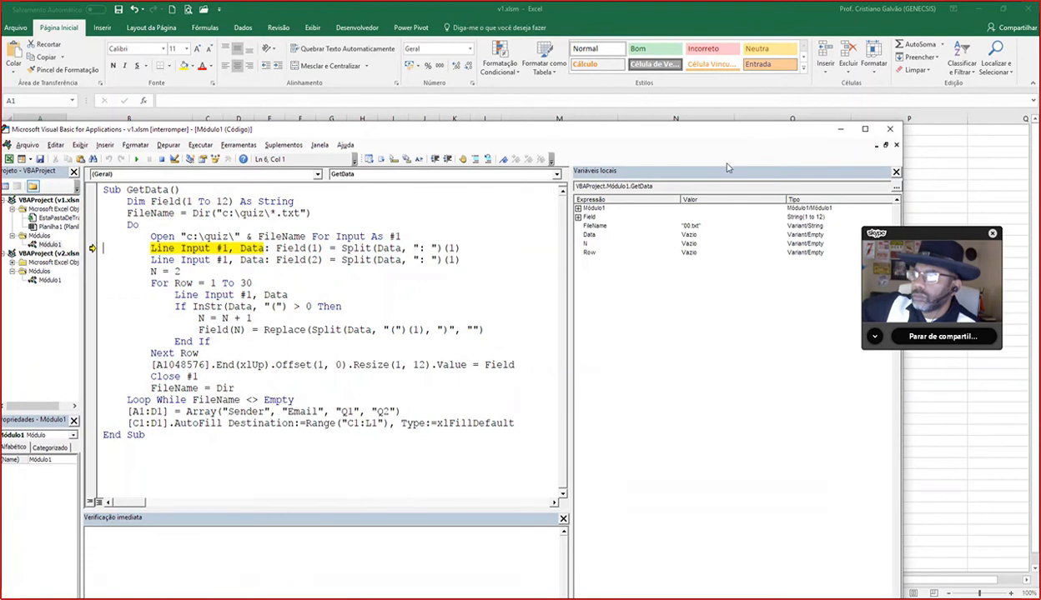
{"action": "left_click_drag", "start_coordinate": [694, 133], "coordinate": [689, 100]}
{"action": "left_click", "coordinate": [575, 185]}
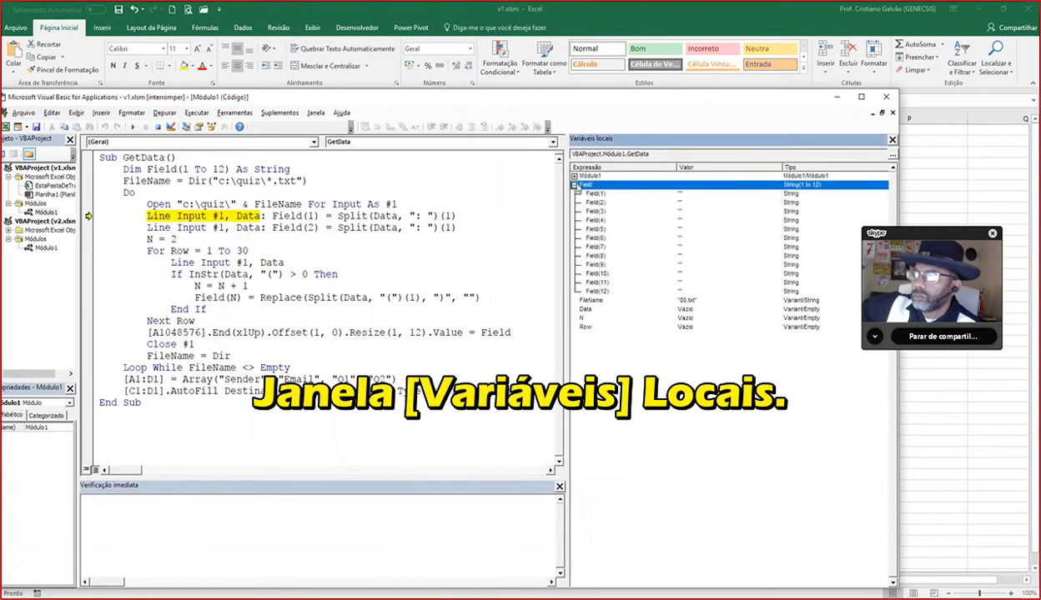
{"action": "left_click", "coordinate": [574, 176]}
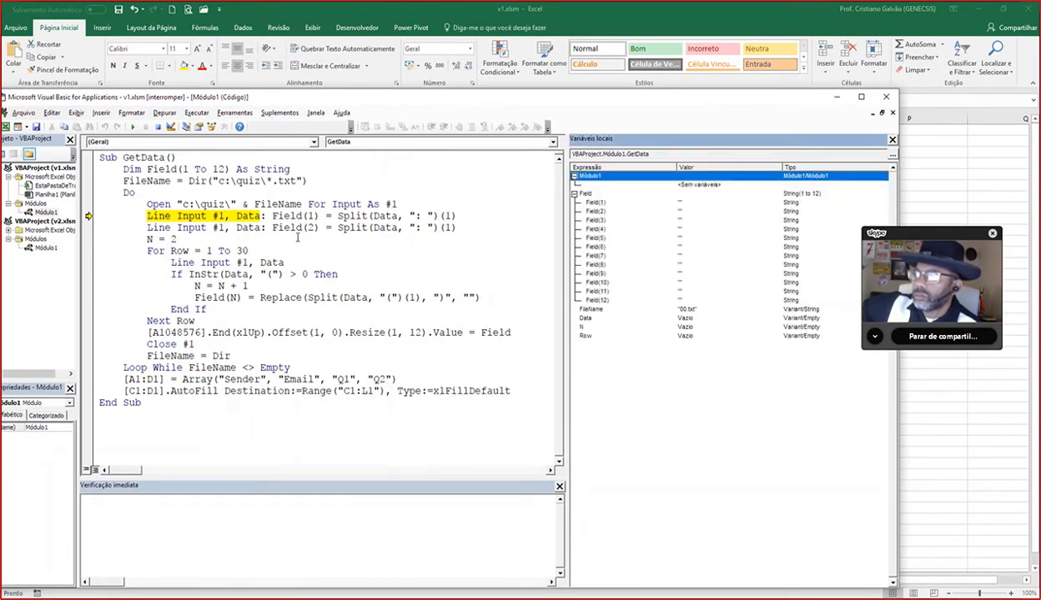
Step through the two Line Input and Split statements that fill Field(1) and Field(2), and highlight the For Row loop line.
{"action": "key", "text": "F8"}
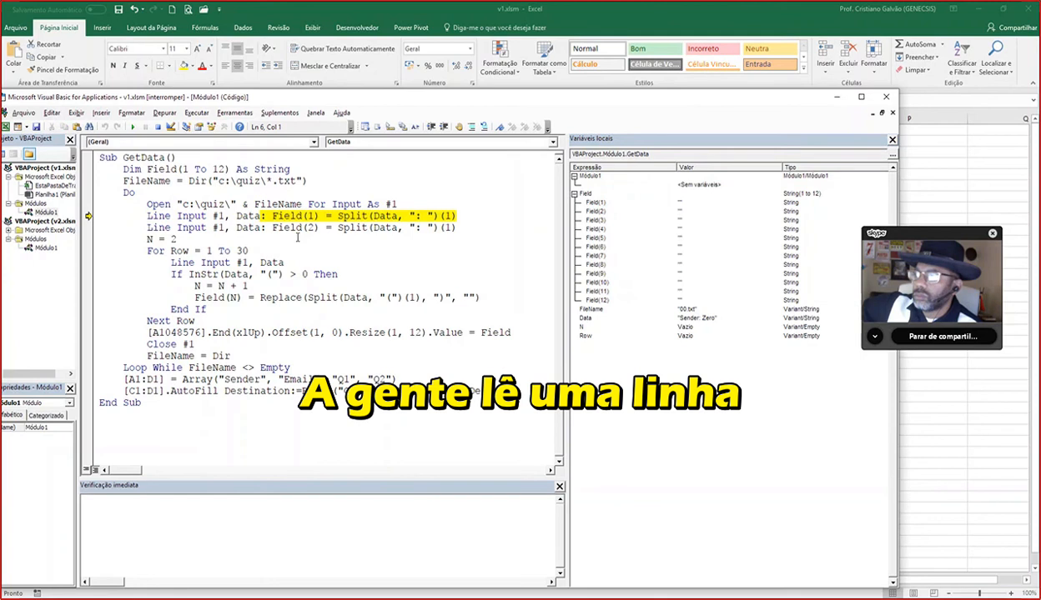
{"action": "key", "text": "F8"}
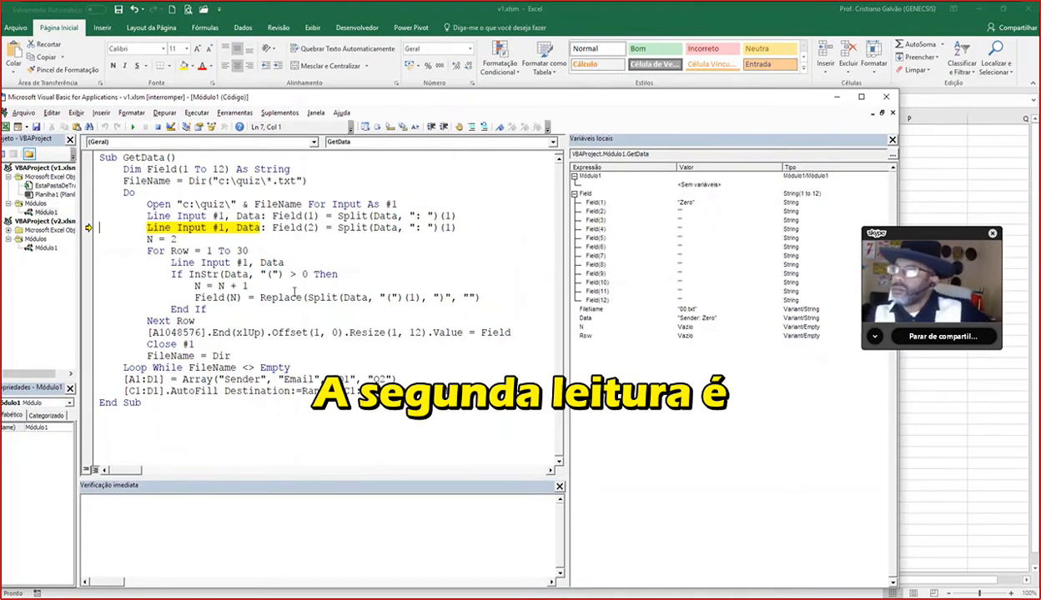
{"action": "key", "text": "F8"}
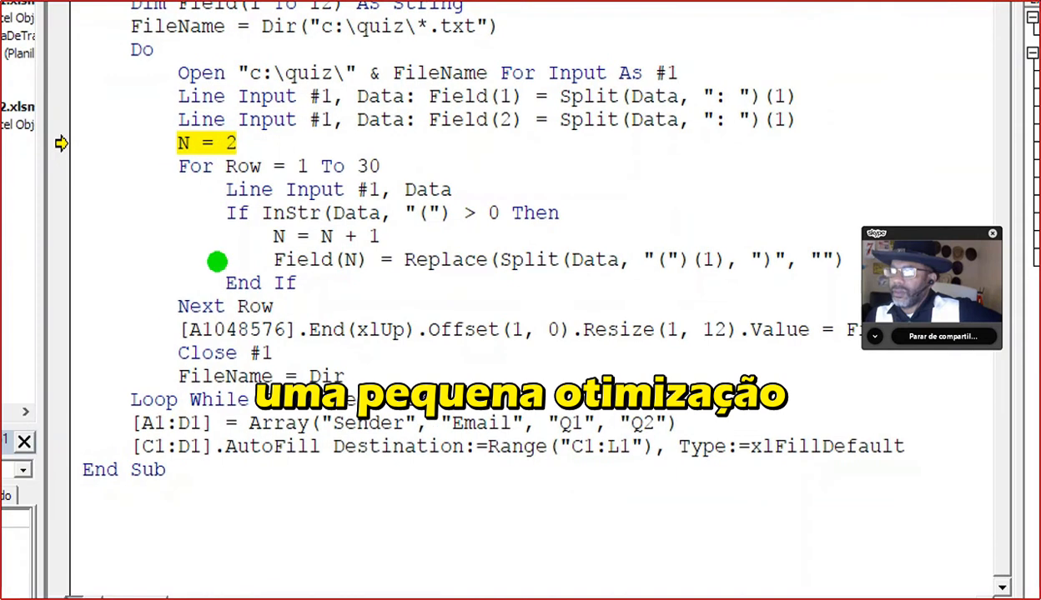
{"action": "left_click_drag", "start_coordinate": [392, 167], "coordinate": [604, 173]}
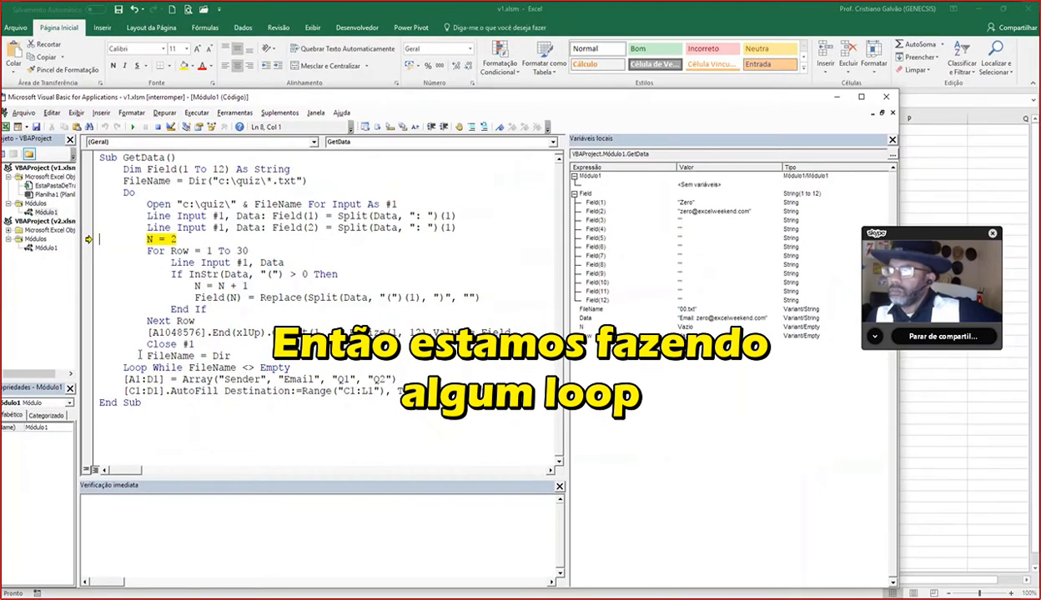
Step from N = 2 through the first passes of the For Row loop until the first answer is stored in Field(3).
{"action": "key", "text": "F8"}
{"action": "key", "text": "F8"}
{"action": "key", "text": "F8"}
{"action": "key", "text": "F8"}
{"action": "key", "text": "F8"}
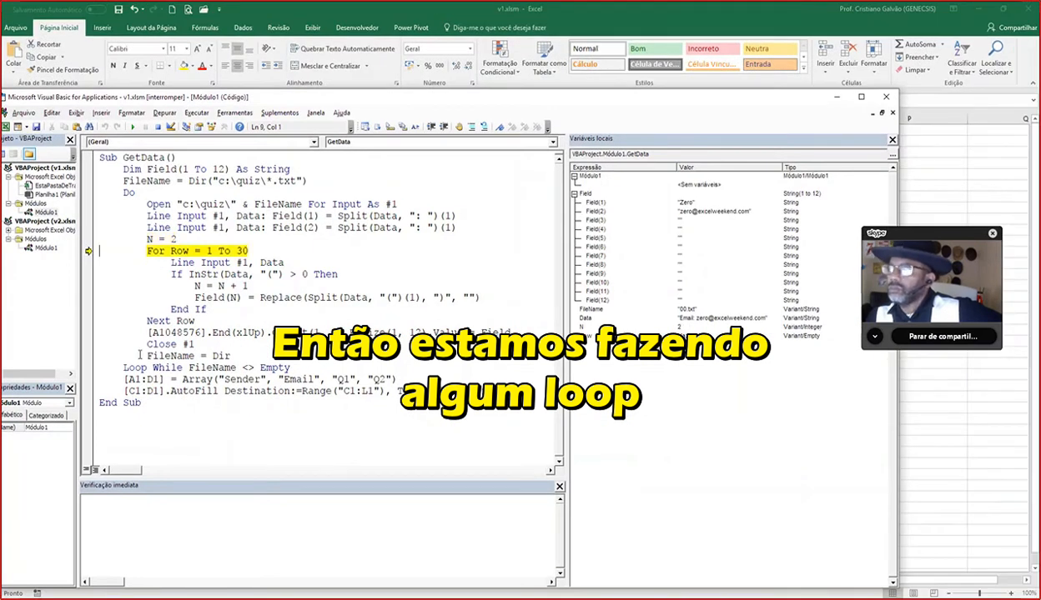
{"action": "key", "text": "F8"}
{"action": "key", "text": "F8"}
{"action": "key", "text": "F8"}
{"action": "key", "text": "F8"}
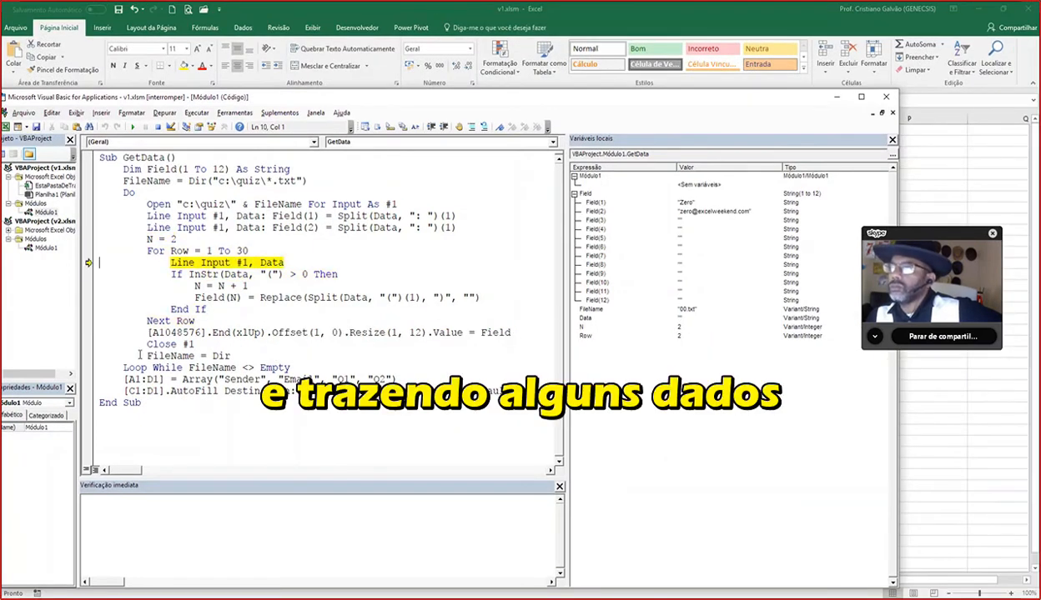
{"action": "key", "text": "F8"}
{"action": "key", "text": "F8"}
{"action": "key", "text": "F8"}
{"action": "key", "text": "F8"}
{"action": "key", "text": "F8"}
{"action": "key", "text": "F8"}
{"action": "key", "text": "F8"}
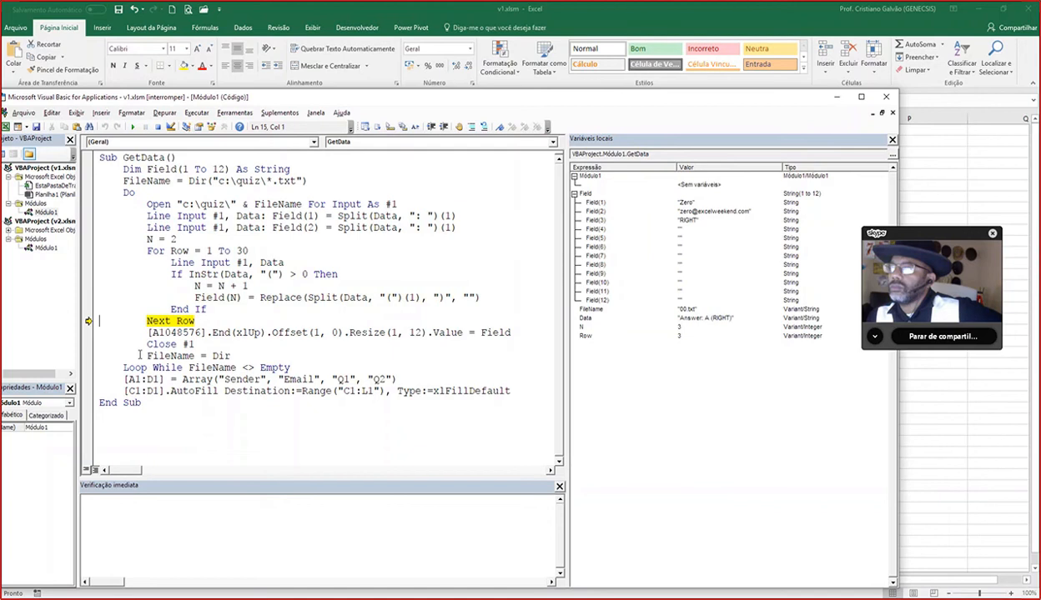
Step on to the second question's answer line and highlight the opening parenthesis searched for in the InStr condition.
{"action": "key", "text": "F8"}
{"action": "key", "text": "F8"}
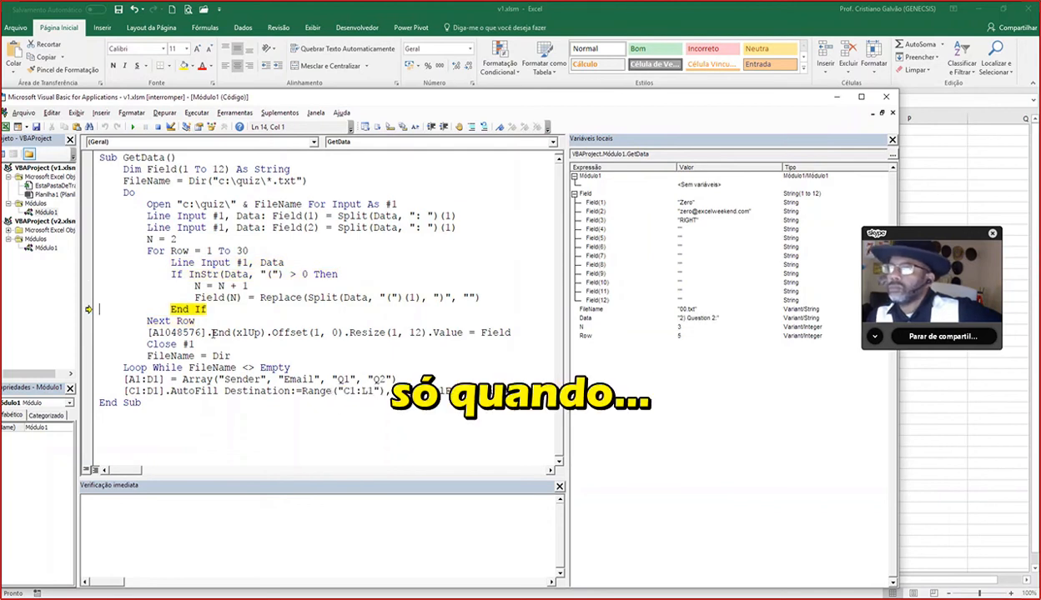
{"action": "key", "text": "F8"}
{"action": "key", "text": "F8"}
{"action": "key", "text": "F8"}
{"action": "key", "text": "F8"}
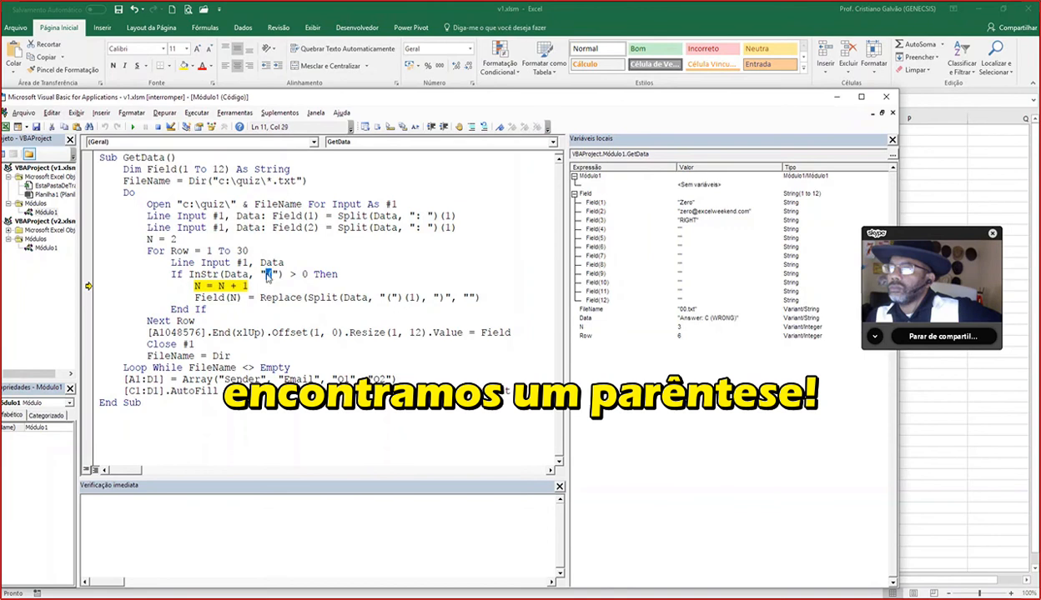
{"action": "left_click", "coordinate": [276, 276]}
{"action": "left_click_drag", "start_coordinate": [267, 276], "coordinate": [275, 276]}
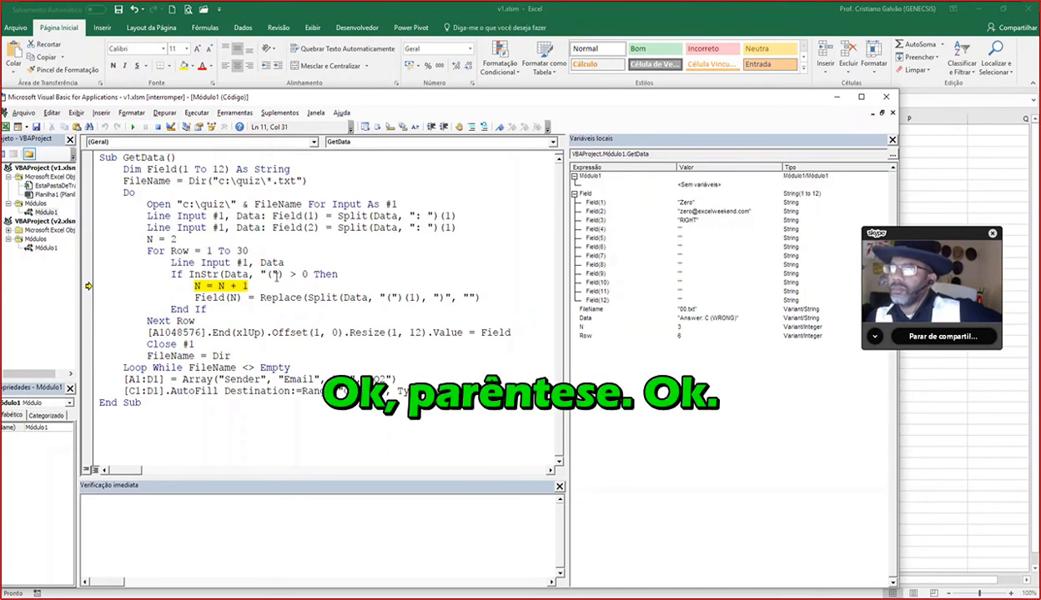
Step through further loop passes that store answers in Field(4) and Field(5), pausing at the fourth answer's N = N + 1 statement.
{"action": "key", "text": "F8"}
{"action": "key", "text": "F8"}
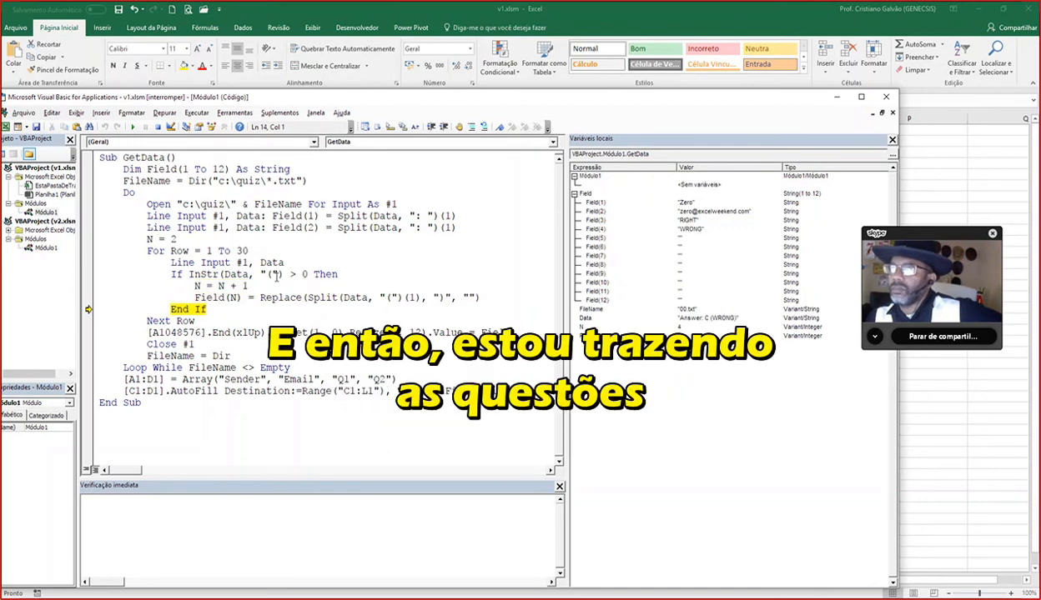
{"action": "key", "text": "F8"}
{"action": "key", "text": "F8"}
{"action": "key", "text": "F8"}
{"action": "key", "text": "F8"}
{"action": "key", "text": "F8"}
{"action": "key", "text": "F8"}
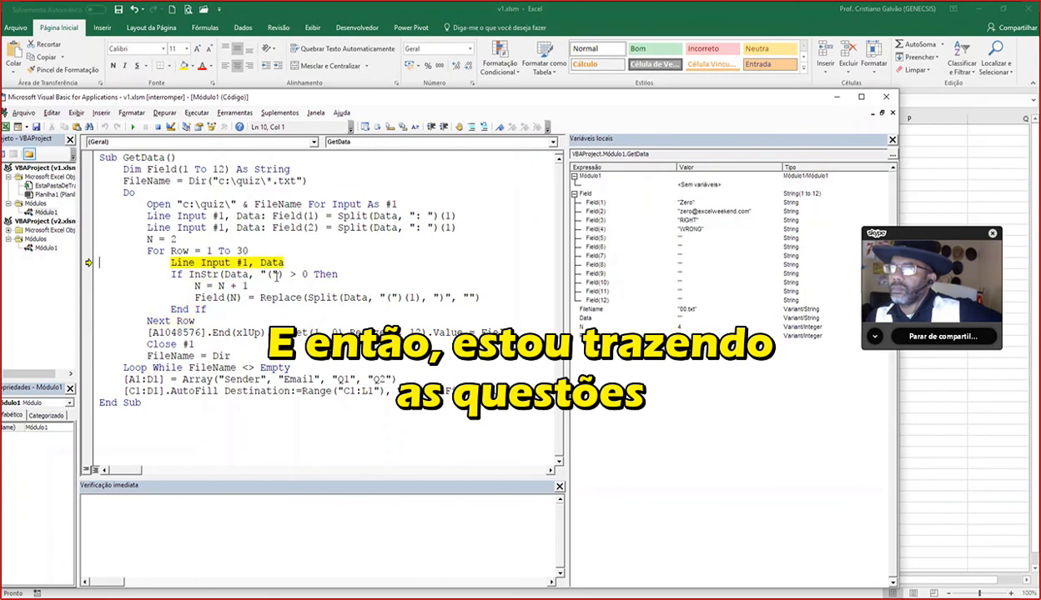
{"action": "key", "text": "F8"}
{"action": "key", "text": "F8"}
{"action": "key", "text": "F8"}
{"action": "key", "text": "F8"}
{"action": "key", "text": "F8"}
{"action": "key", "text": "F8"}
{"action": "key", "text": "F8"}
{"action": "key", "text": "F8"}
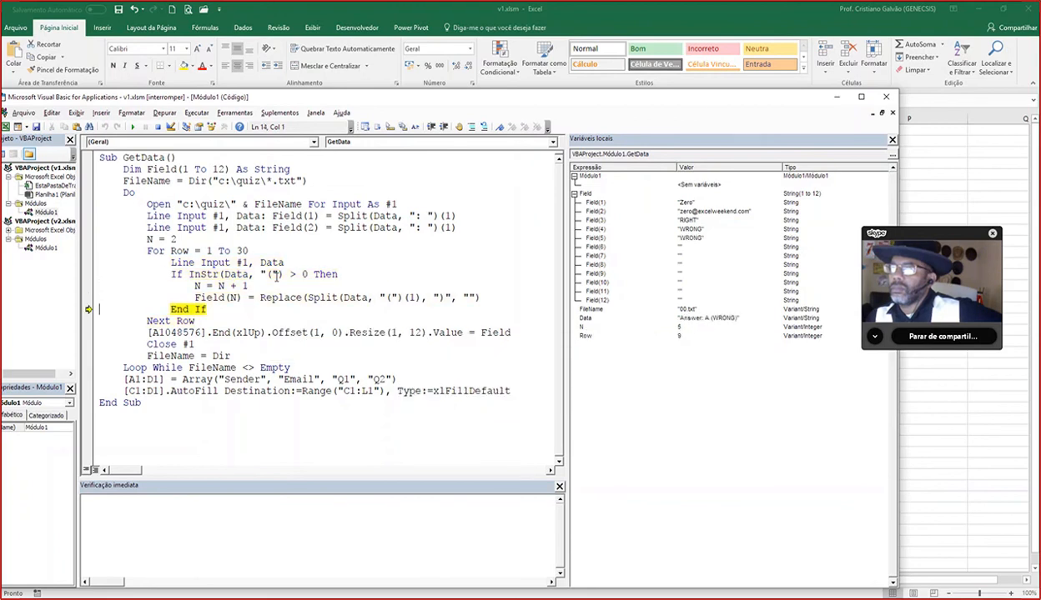
{"action": "key", "text": "F8"}
{"action": "key", "text": "F8"}
{"action": "key", "text": "F8"}
{"action": "key", "text": "F8"}
{"action": "key", "text": "F8"}
{"action": "key", "text": "F8"}
{"action": "key", "text": "F8"}
{"action": "key", "text": "F8"}
{"action": "key", "text": "F8"}
{"action": "key", "text": "F8"}
{"action": "key", "text": "F8"}
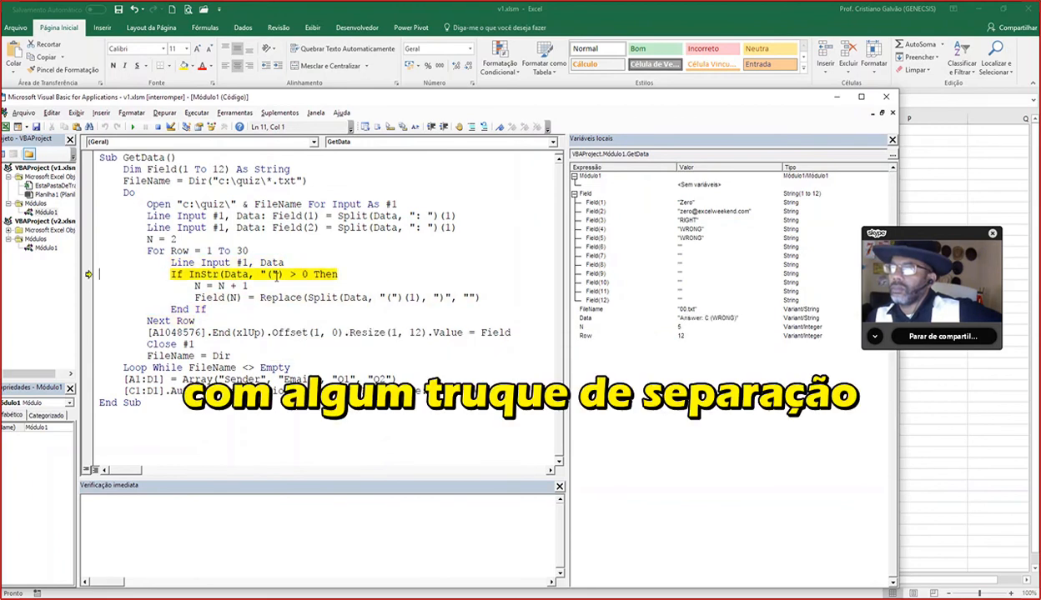
{"action": "key", "text": "F8"}
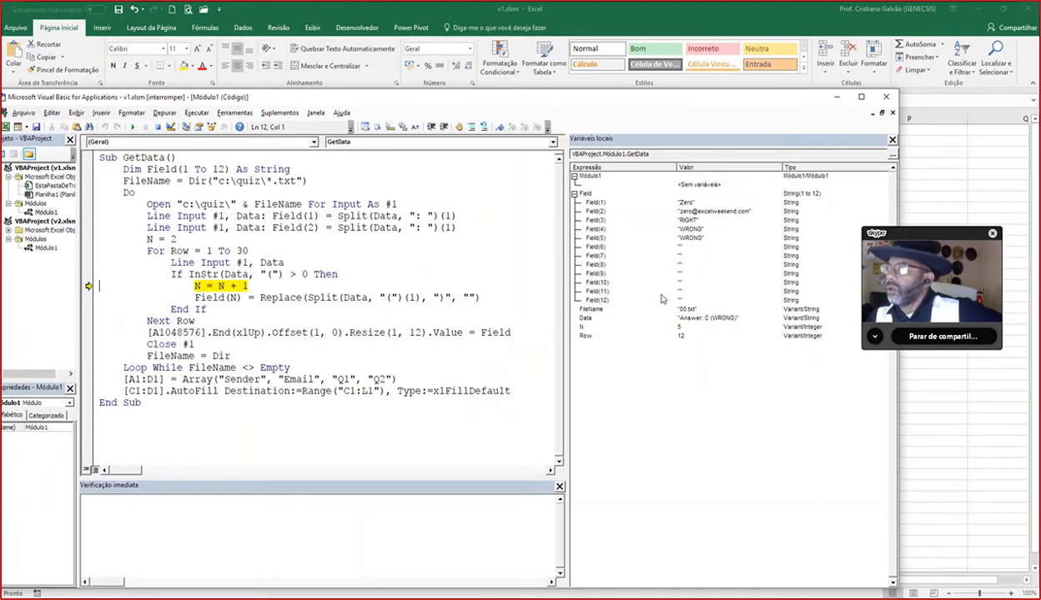
Step through the remaining loop passes until Field(12) is filled and execution reaches the statement writing Field to the sheet.
{"action": "key", "text": "F8"}
{"action": "key", "text": "F8"}
{"action": "key", "text": "F8"}
{"action": "key", "text": "F8"}
{"action": "key", "text": "F8"}
{"action": "key", "text": "F8"}
{"action": "key", "text": "F8"}
{"action": "key", "text": "F8"}
{"action": "key", "text": "F8"}
{"action": "key", "text": "F8"}
{"action": "key", "text": "F8"}
{"action": "key", "text": "F8"}
{"action": "key", "text": "F8"}
{"action": "key", "text": "F8"}
{"action": "key", "text": "F8"}
{"action": "key", "text": "F8"}
{"action": "key", "text": "F8"}
{"action": "key", "text": "F8"}
{"action": "key", "text": "F8"}
{"action": "key", "text": "F8"}
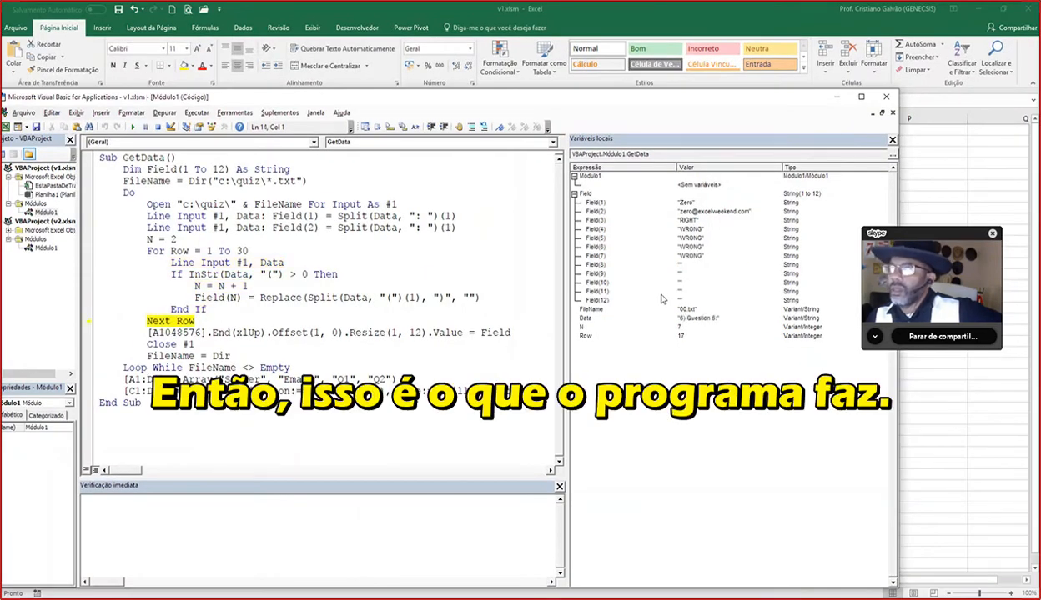
{"action": "key", "text": "F8"}
{"action": "key", "text": "F8"}
{"action": "key", "text": "F8"}
{"action": "key", "text": "F8"}
{"action": "key", "text": "F8"}
{"action": "key", "text": "F8"}
{"action": "key", "text": "F8"}
{"action": "key", "text": "F8"}
{"action": "key", "text": "F8"}
{"action": "key", "text": "F8"}
{"action": "key", "text": "F8"}
{"action": "key", "text": "F8"}
{"action": "key", "text": "F8"}
{"action": "key", "text": "F8"}
{"action": "key", "text": "F8"}
{"action": "key", "text": "F8"}
{"action": "key", "text": "F8"}
{"action": "key", "text": "F8"}
{"action": "key", "text": "F8"}
{"action": "key", "text": "F8"}
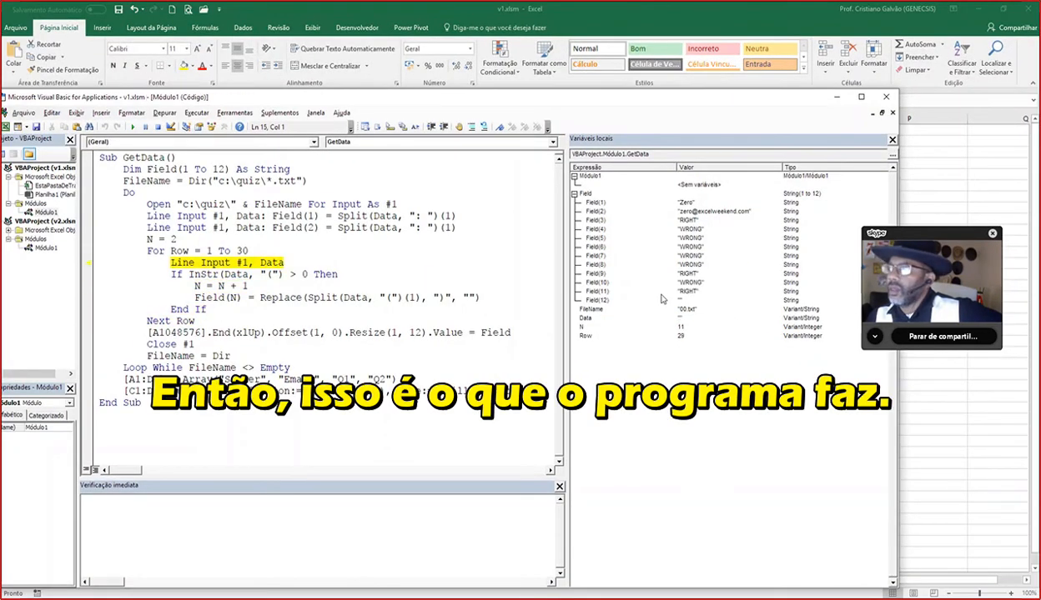
{"action": "key", "text": "F8"}
{"action": "key", "text": "F8"}
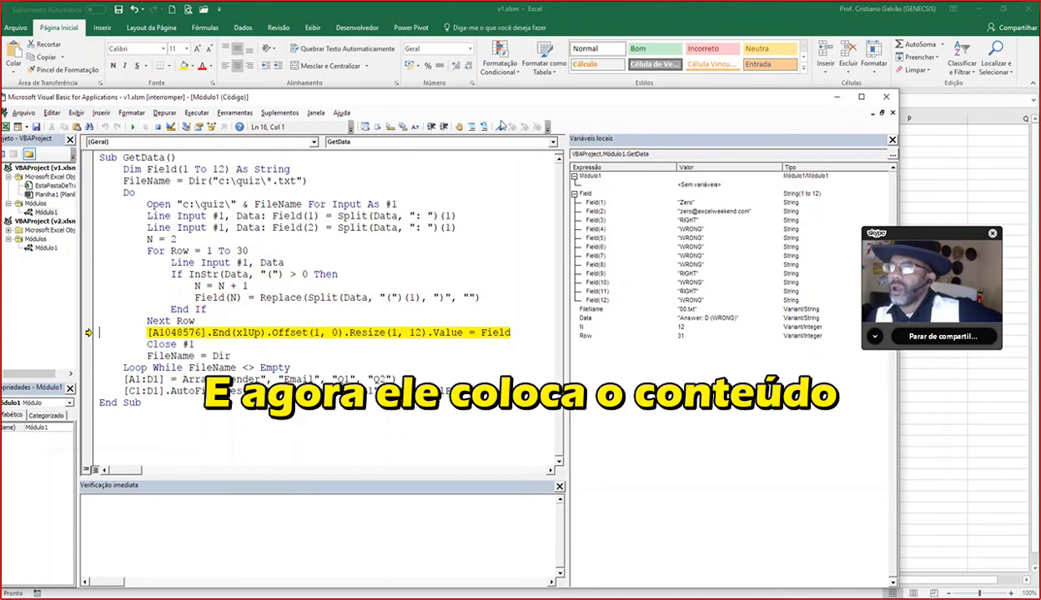
Execute the statement that writes the Field array to the worksheet, moving the editor window to uncover the written row.
{"action": "left_click_drag", "start_coordinate": [380, 101], "coordinate": [607, 133]}
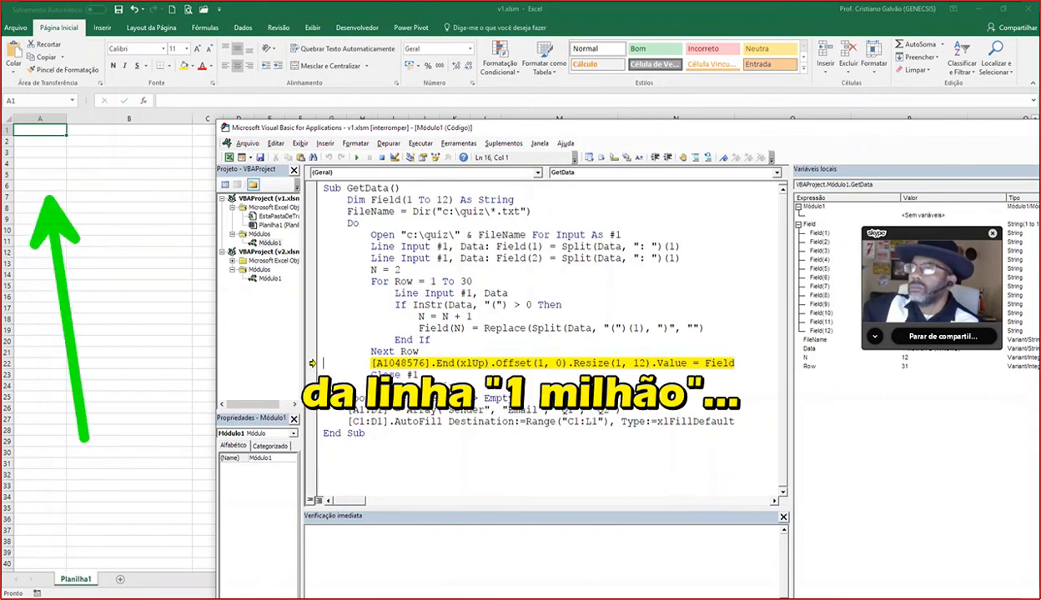
{"action": "key", "text": "Escape"}
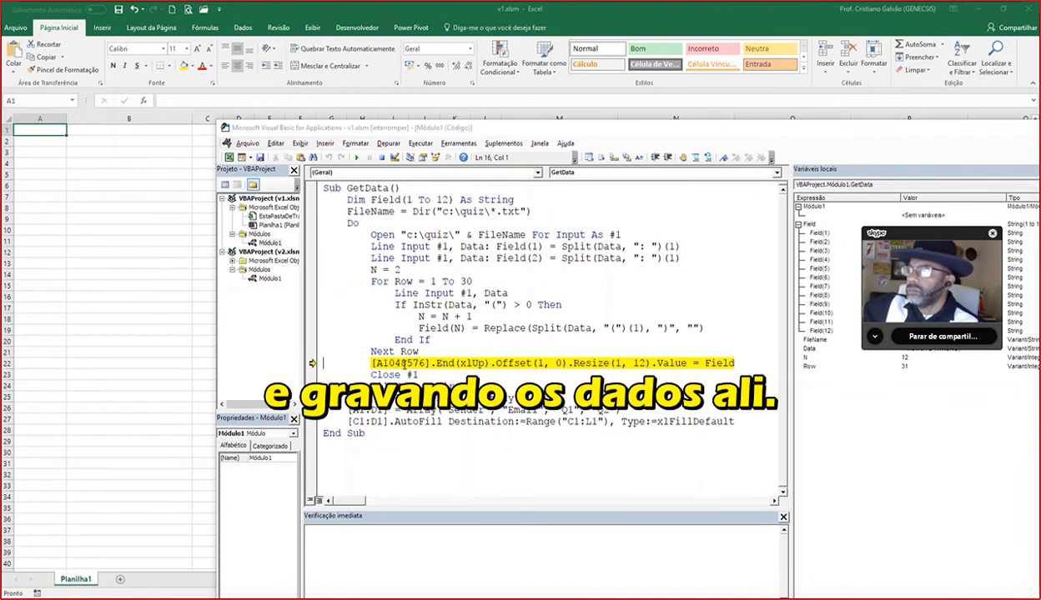
{"action": "key", "text": "F8"}
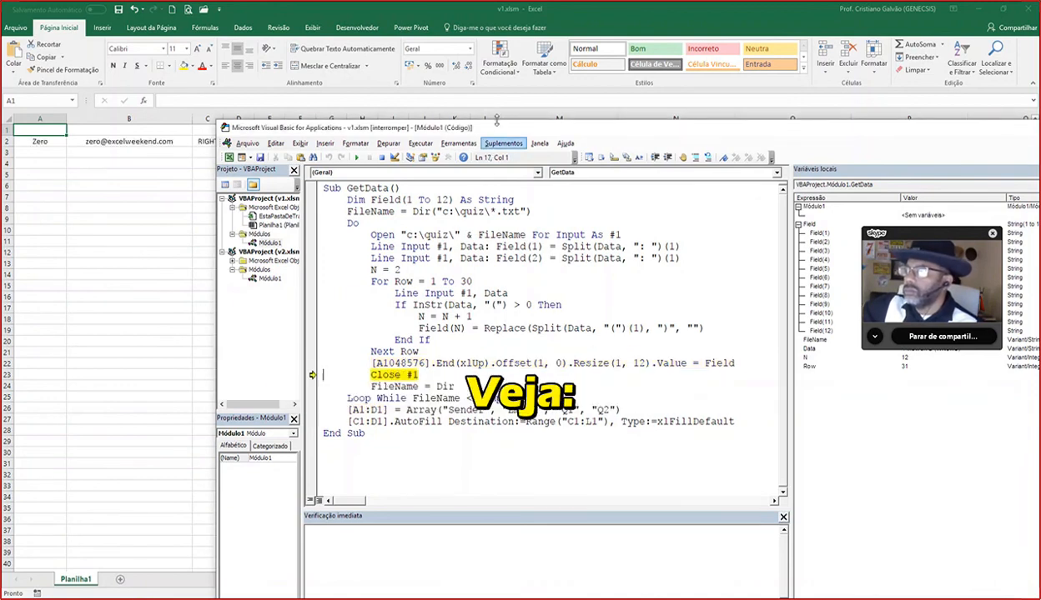
{"action": "left_click_drag", "start_coordinate": [499, 129], "coordinate": [425, 221]}
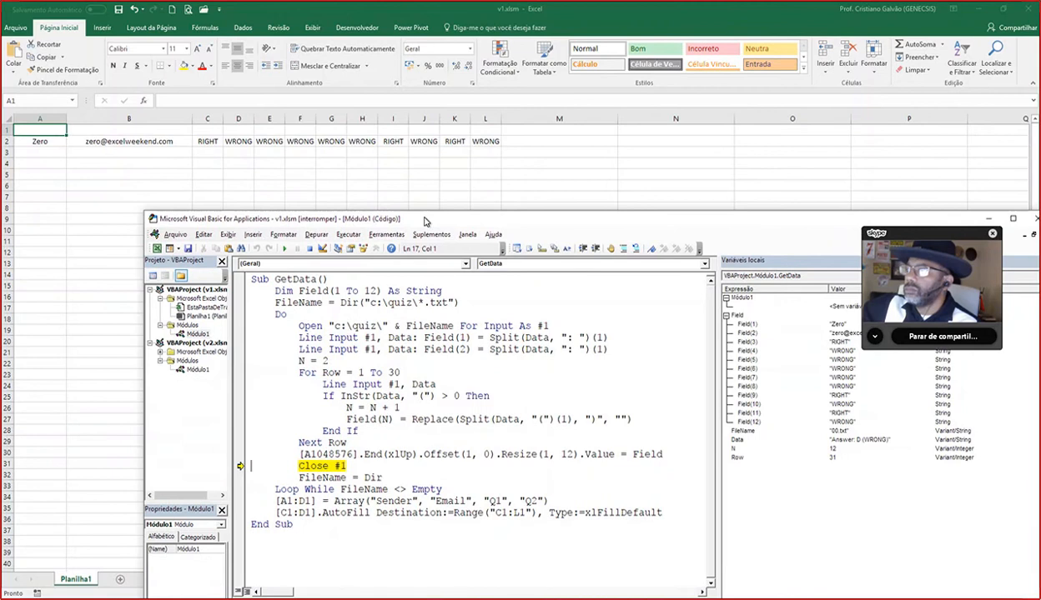
Move the editor window aside and run the rest of GetData without stepping to import the remaining files.
{"action": "left_click_drag", "start_coordinate": [424, 221], "coordinate": [611, 170]}
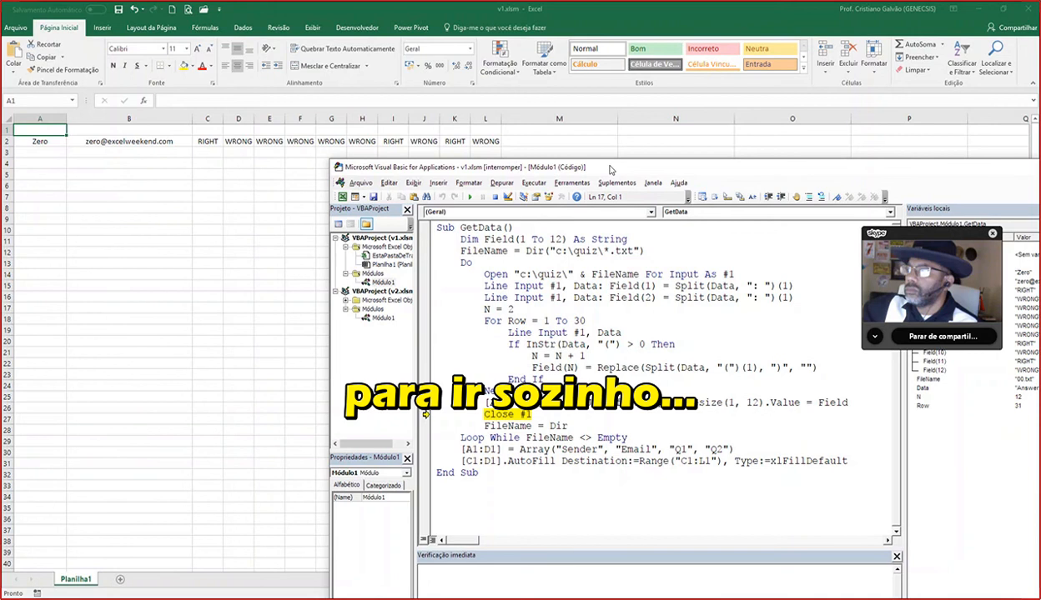
{"action": "key", "text": "F5"}
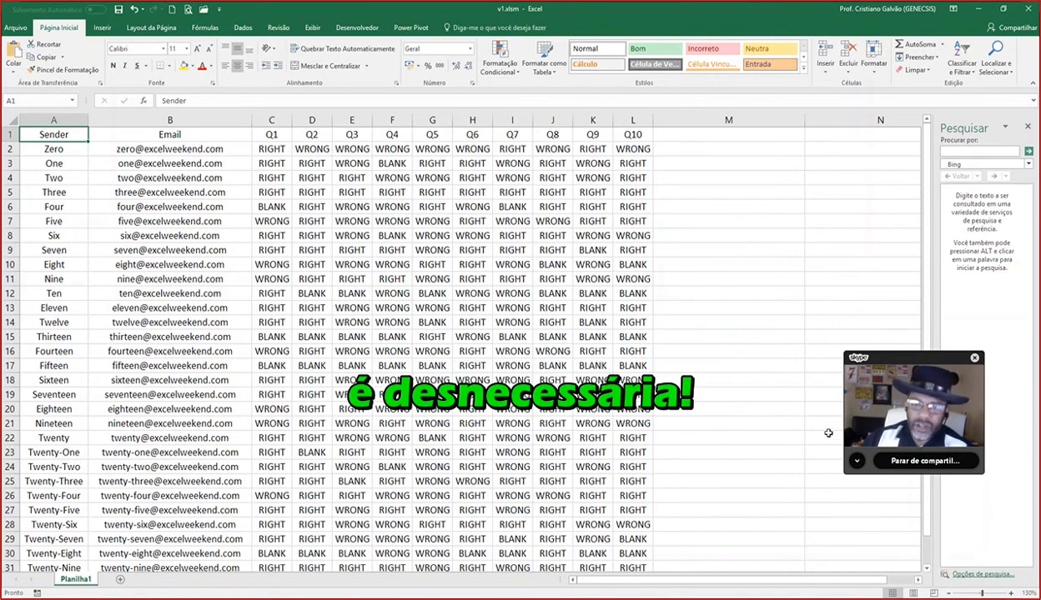
Switch to the Skype call window and expand its video to full screen.
{"action": "double_click", "coordinate": [906, 410]}
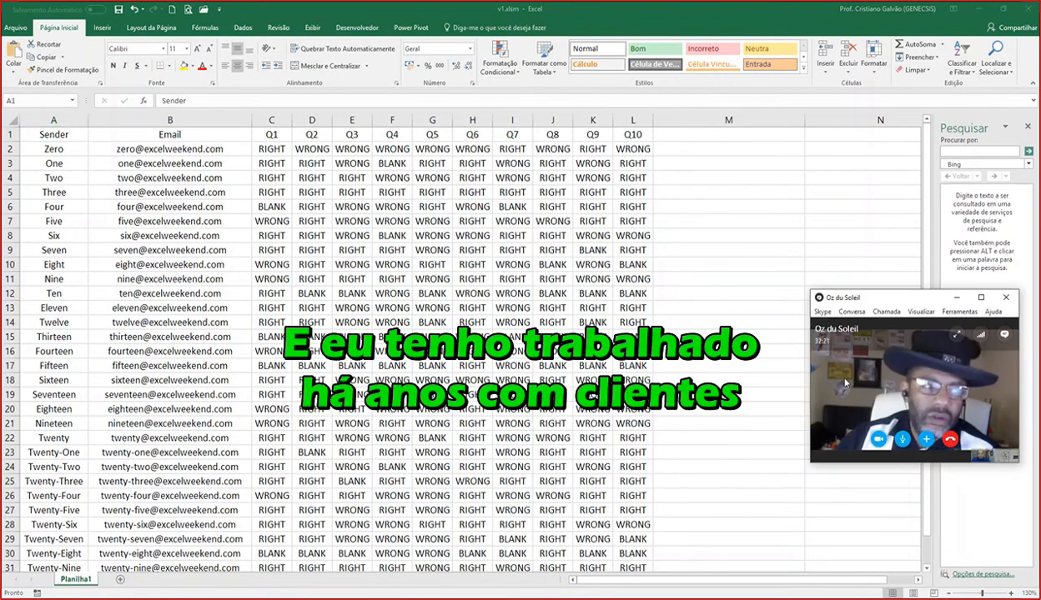
{"action": "left_click", "coordinate": [956, 337]}
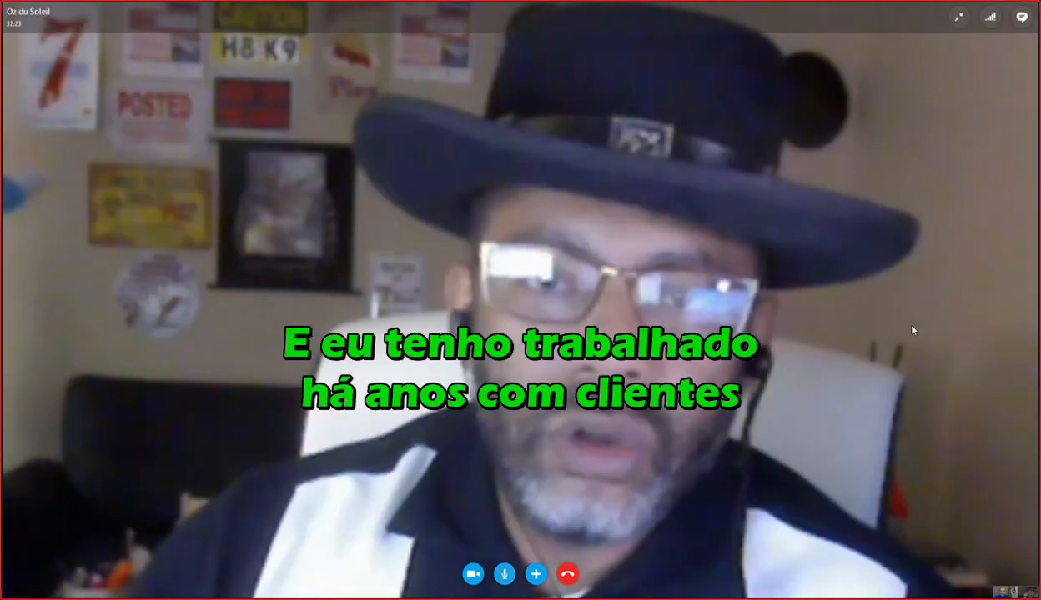